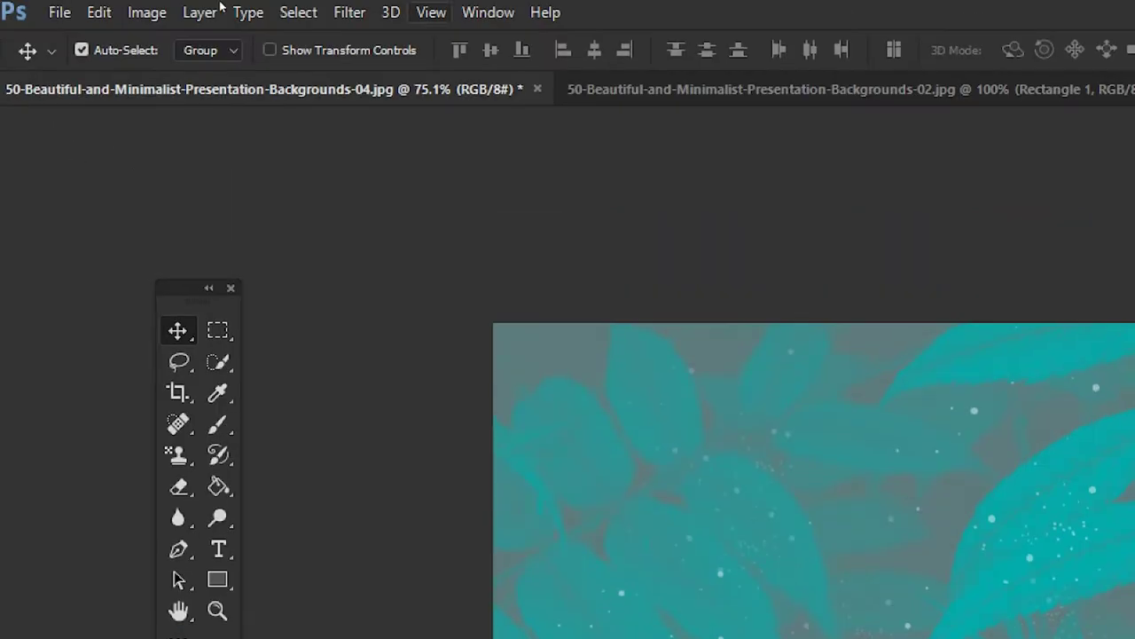
Browse the Window panel list, then dismiss it and the tool variants.
key("alt+w")
key("Down")
key("Down")
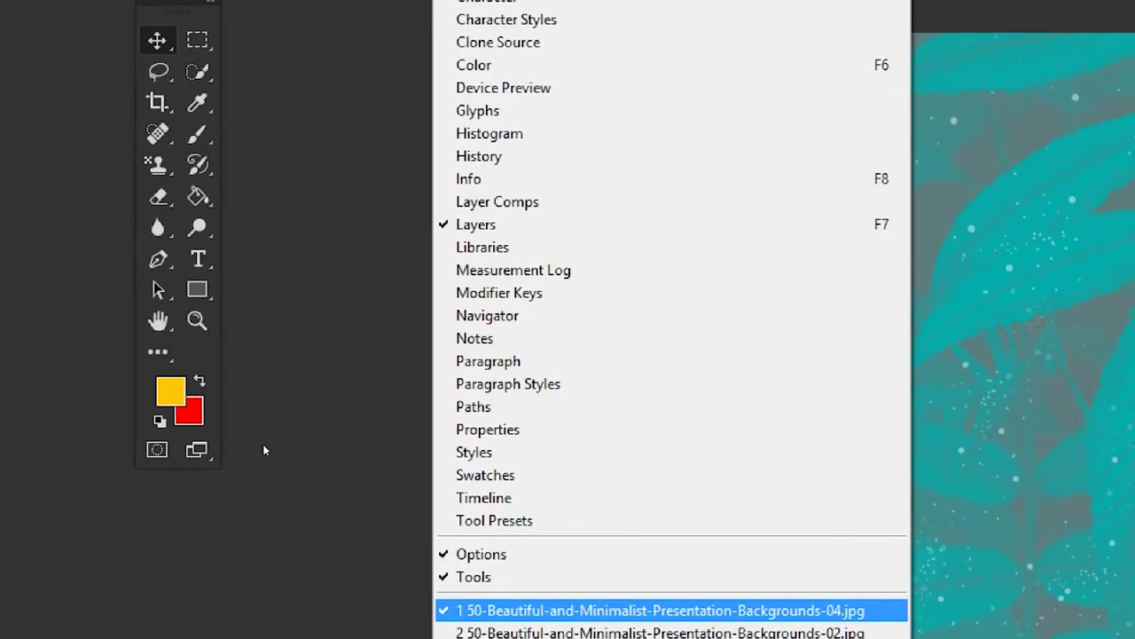
key("Up")
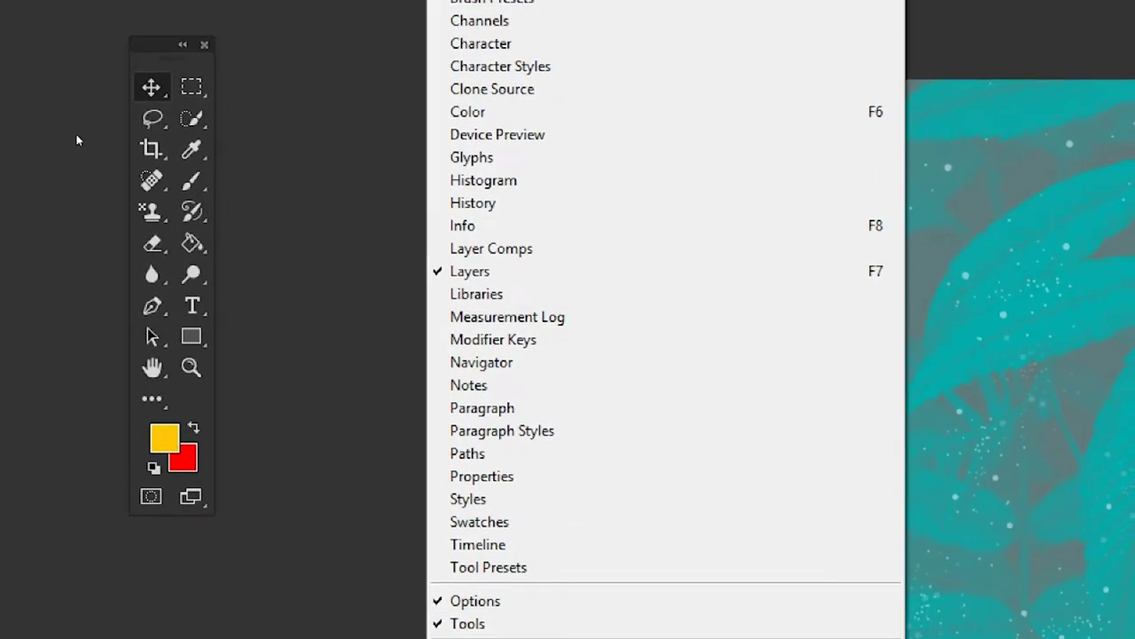
key("Escape")
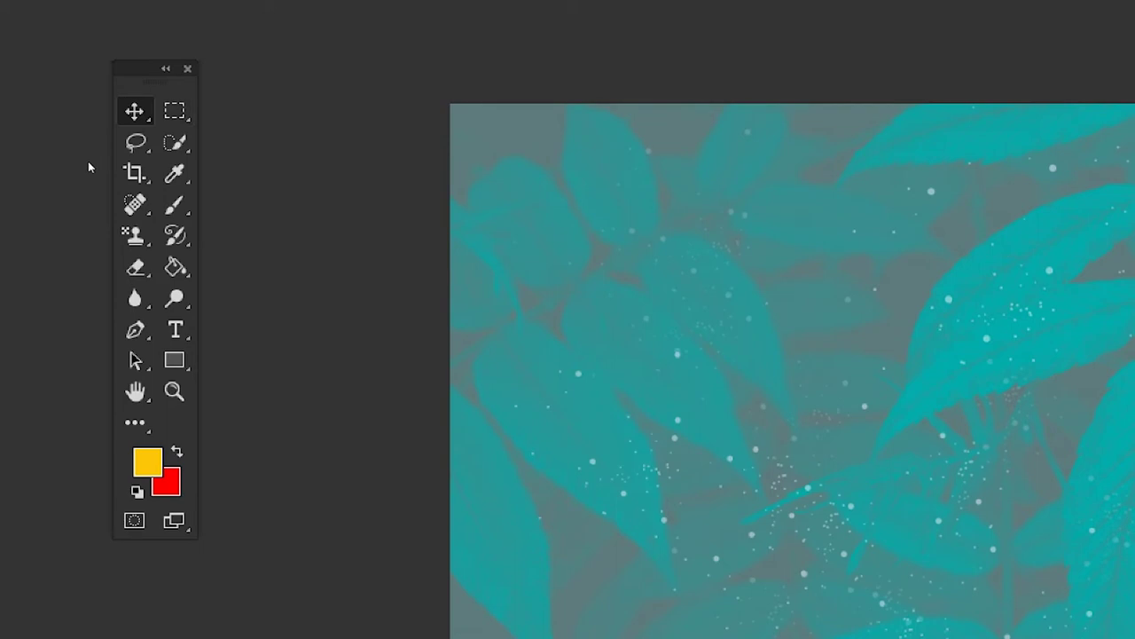
key("Escape")
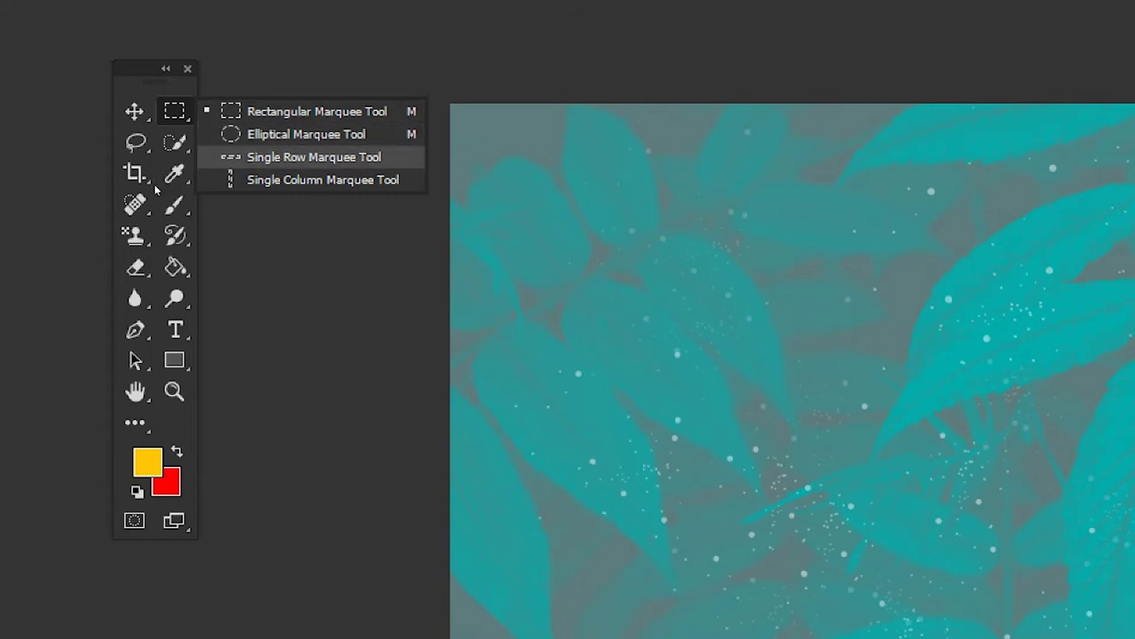
Select a one-pixel row across the image with Single Row Marquee, zoom in, and set Subtract mode.
left_click(314, 157)
left_click(314, 278)
key("ctrl+plus")
key("ctrl+plus")
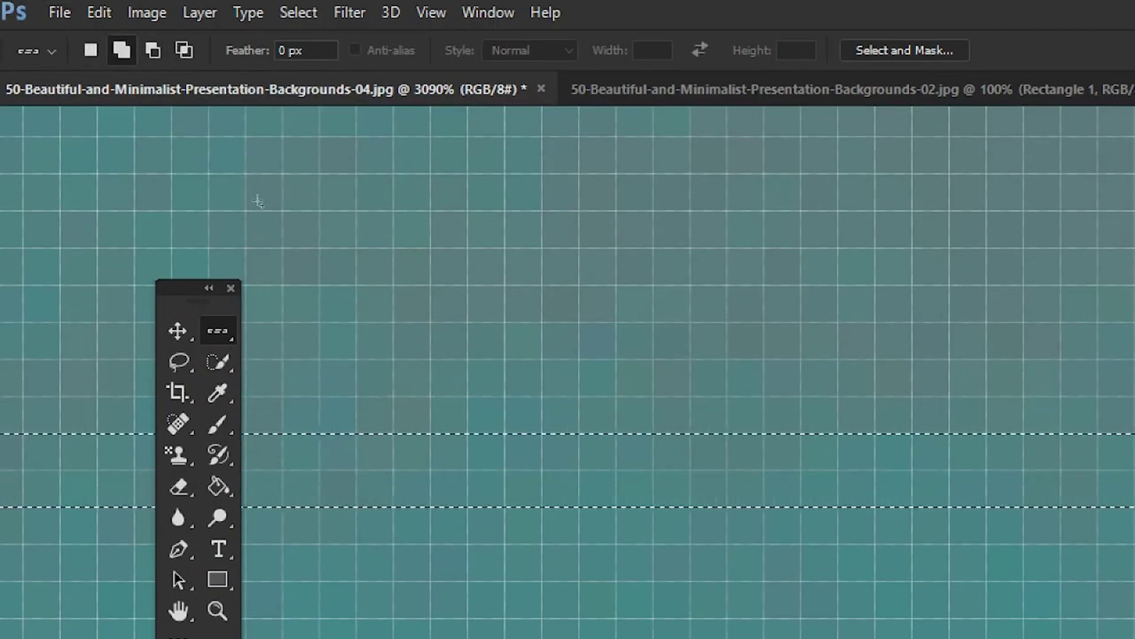
key("alt")
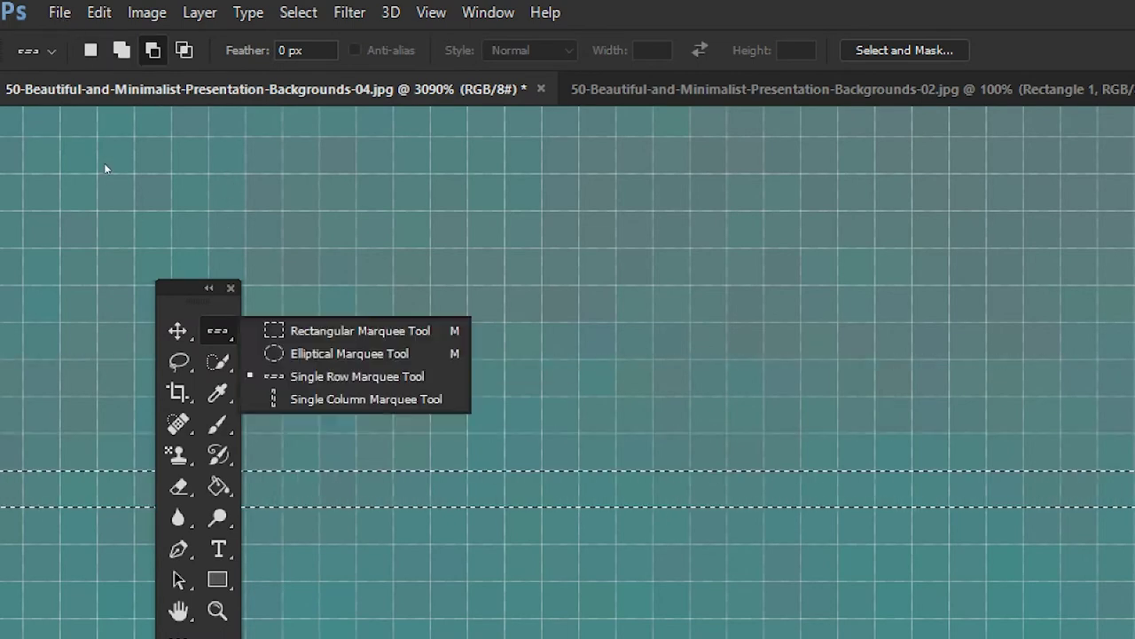
Switch to the Magnetic Lasso Tool (Width 10 px, Contrast 10%, Frequency 57).
key("l")
key("Down")
key("Down")
key("Return")
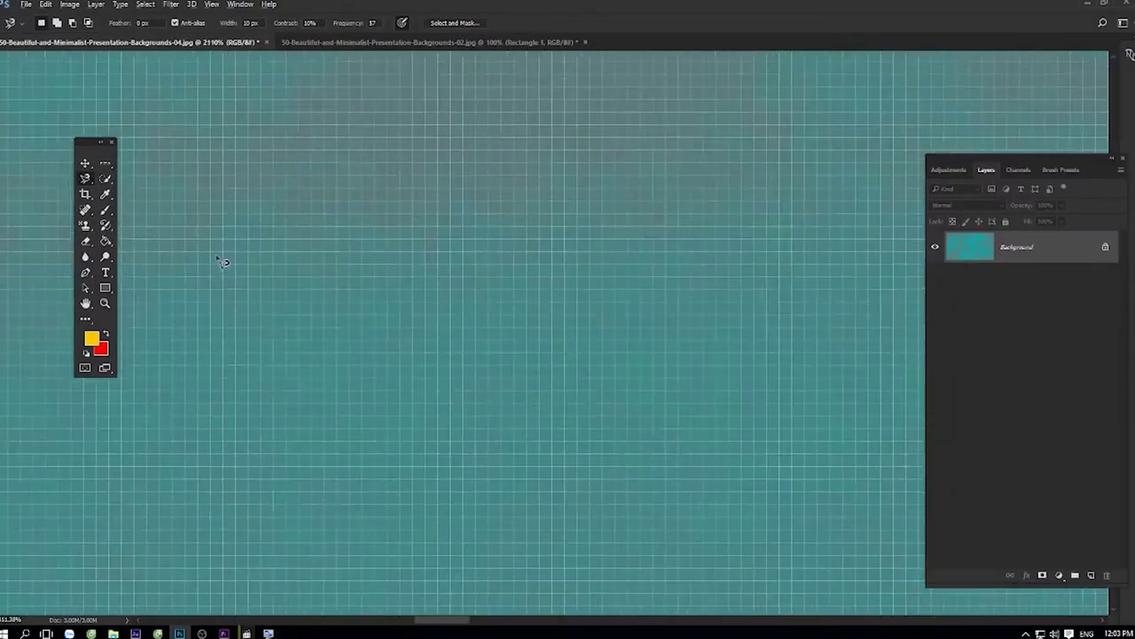
Trace the large teal leaf's edge into a closed Magnetic Lasso selection, then deselect it.
scroll(494, 264, "down", 15)
scroll(638, 256, "up", 2)
scroll(621, 337, "up", 2)
scroll(598, 385, "up", 2)
scroll(665, 398, "up", 2)
left_click_drag(689, 368, 392, 435)
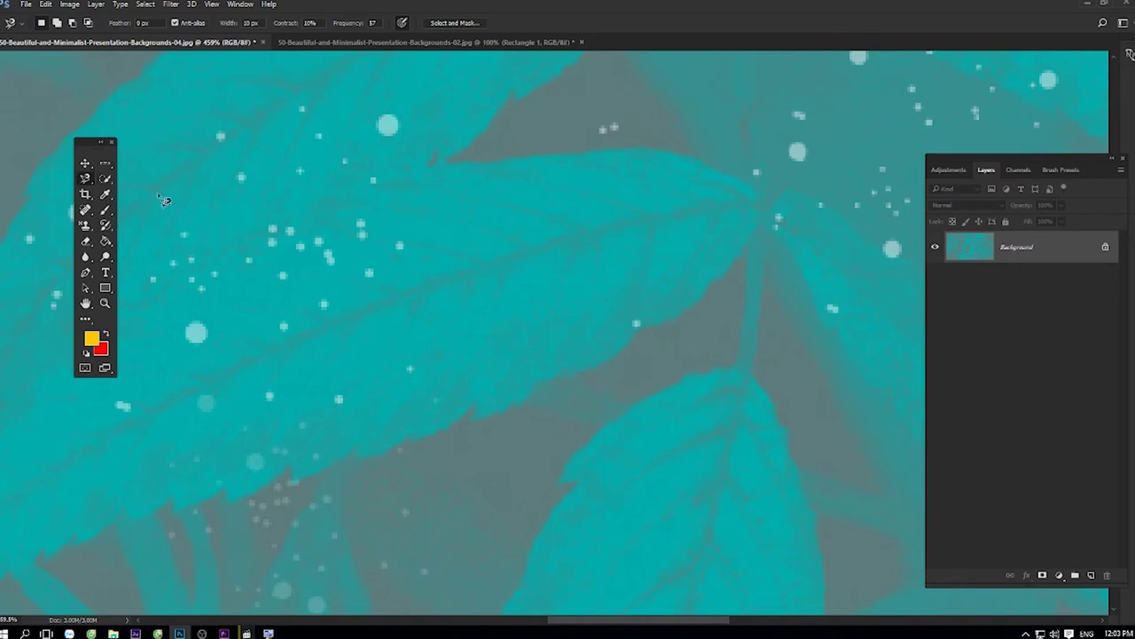
left_click(748, 239)
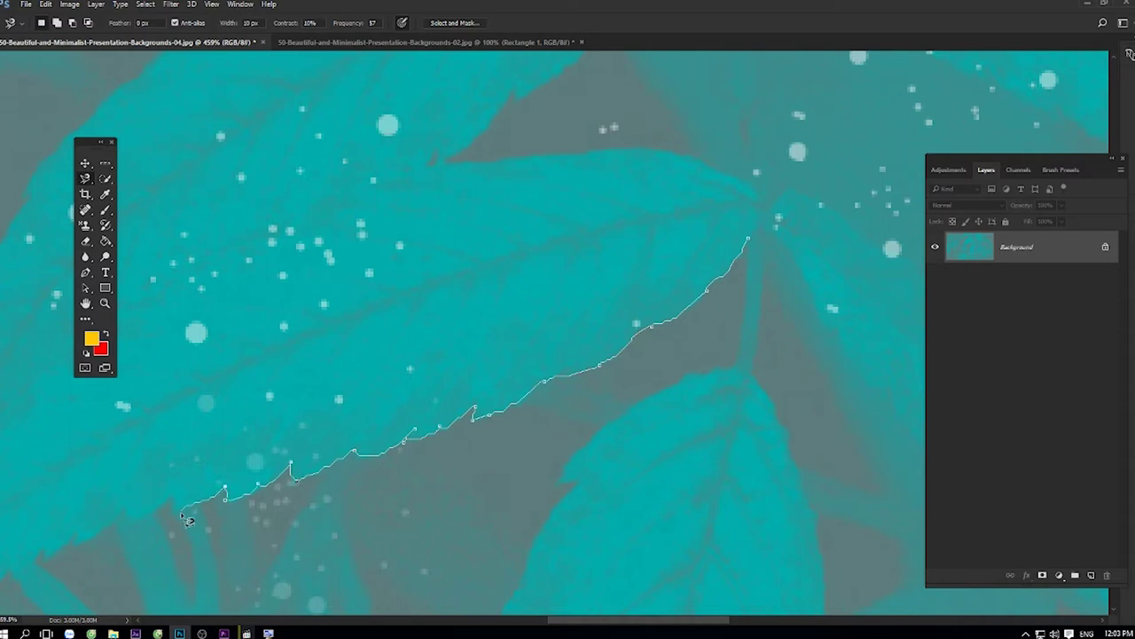
key("BackSpace")
key("BackSpace")
key("BackSpace")
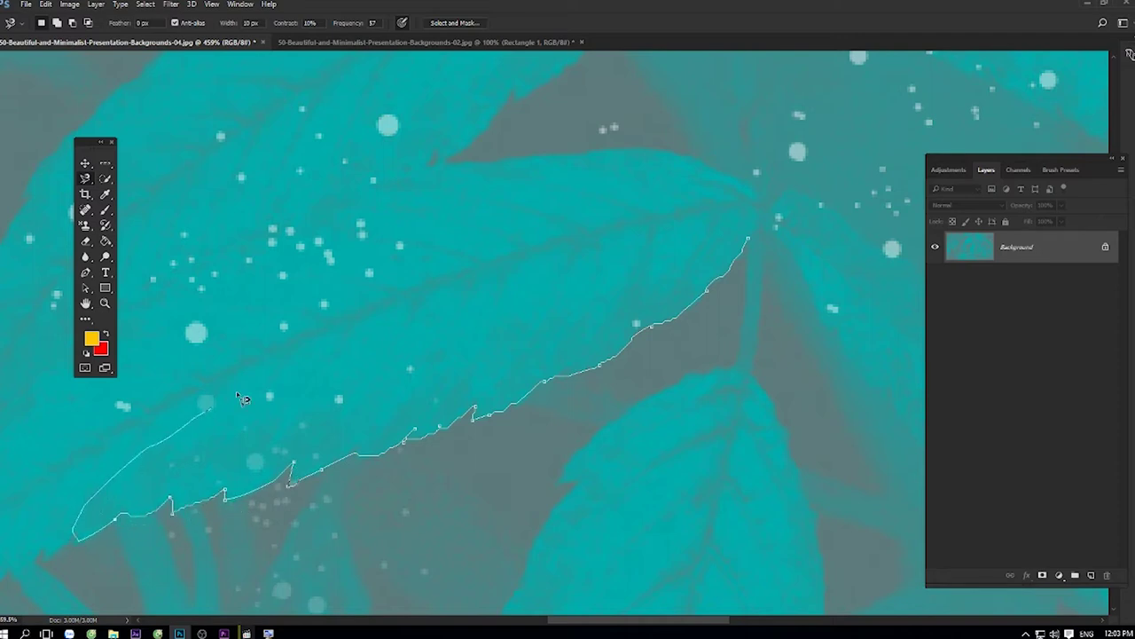
left_click(753, 201)
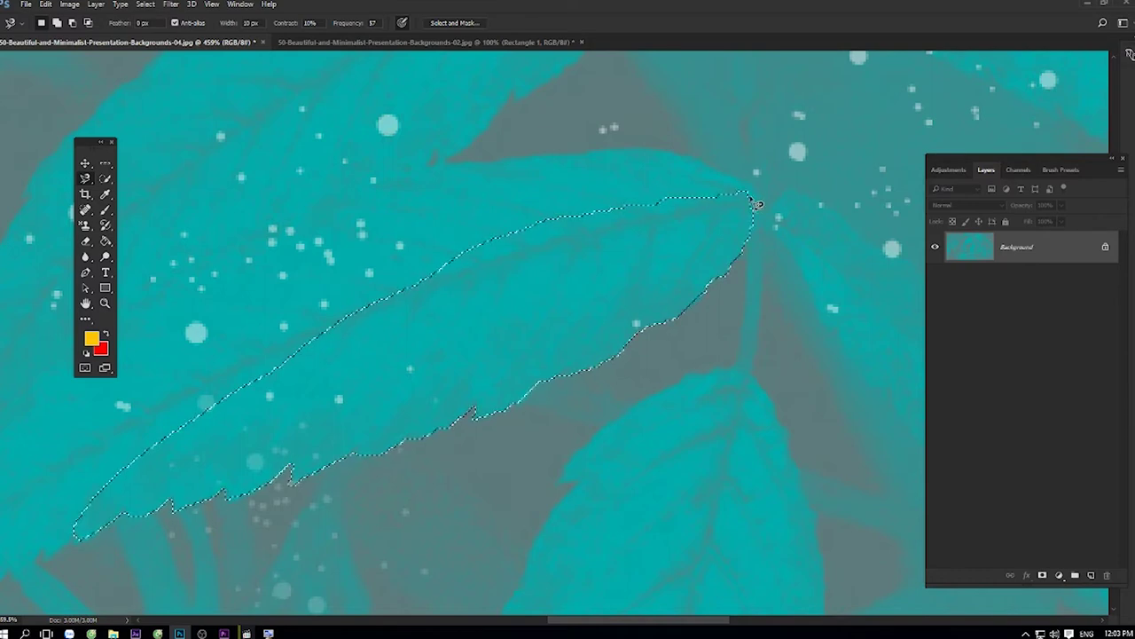
key("ctrl+d")
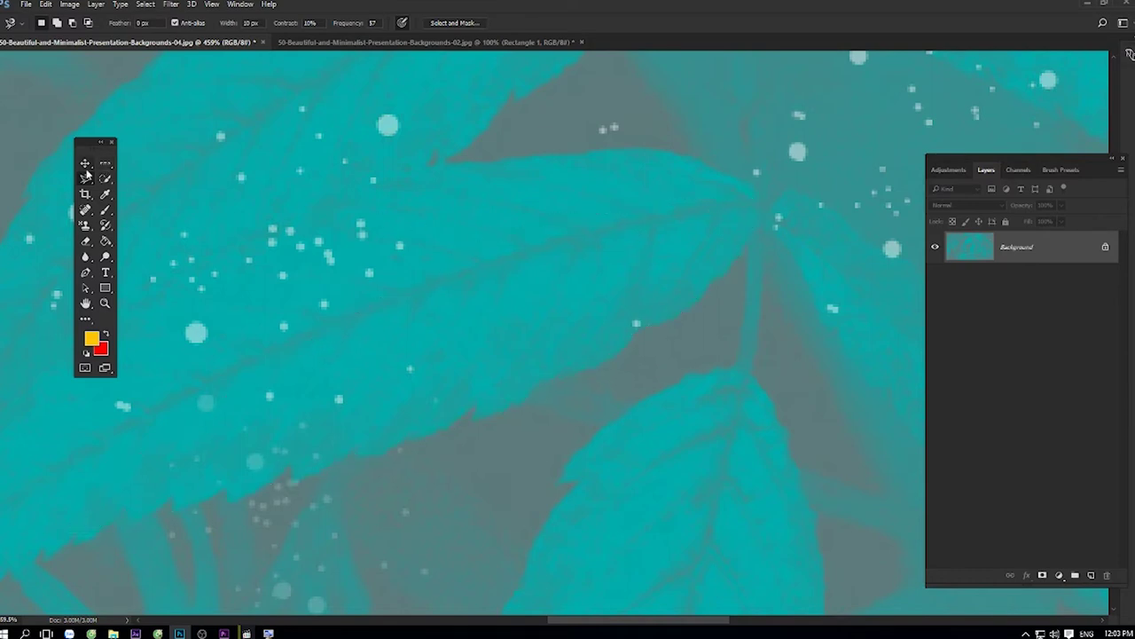
Browse the Lasso, Quick Selection, Crop and Eyedropper flyouts, ending on the Eraser variants.
left_click(85, 178)
left_click(142, 178)
left_click(106, 178)
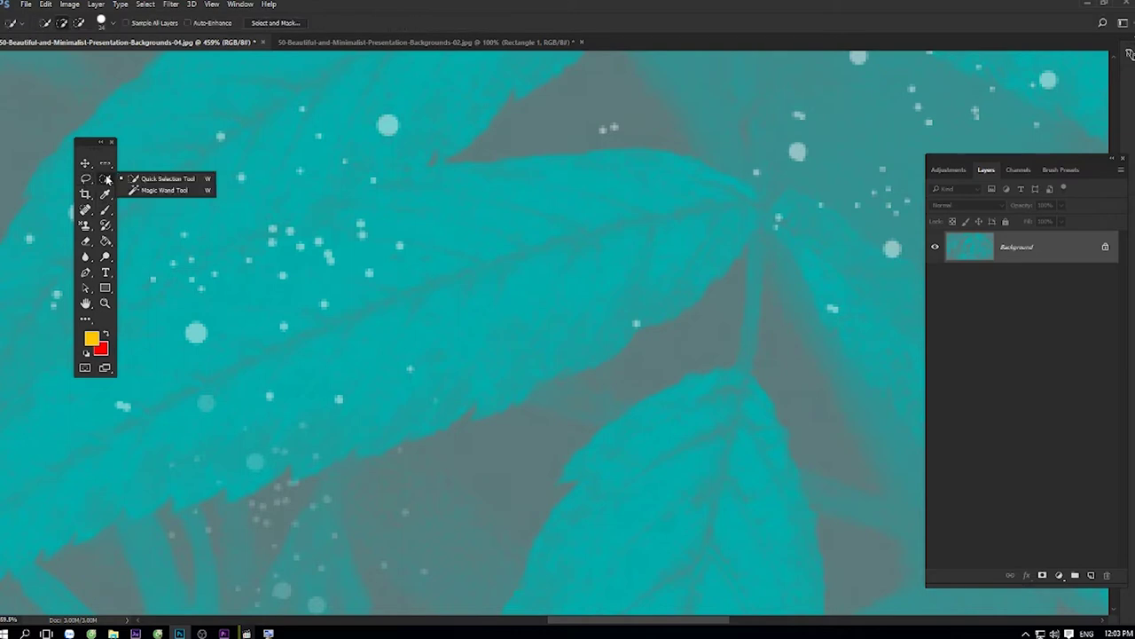
left_click(86, 193)
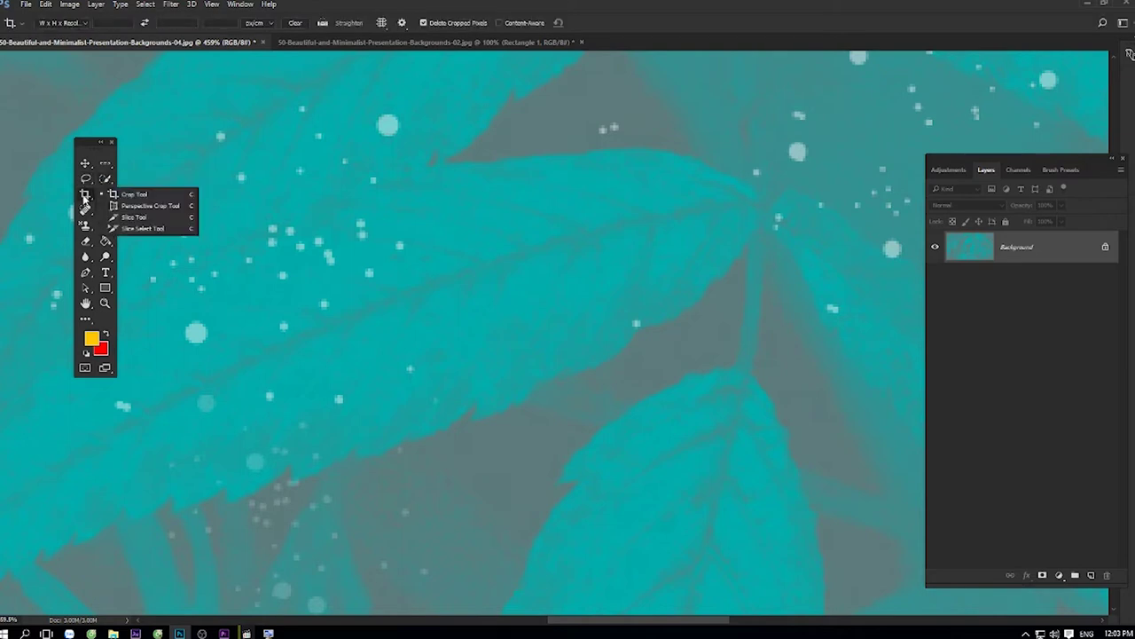
left_click(84, 195)
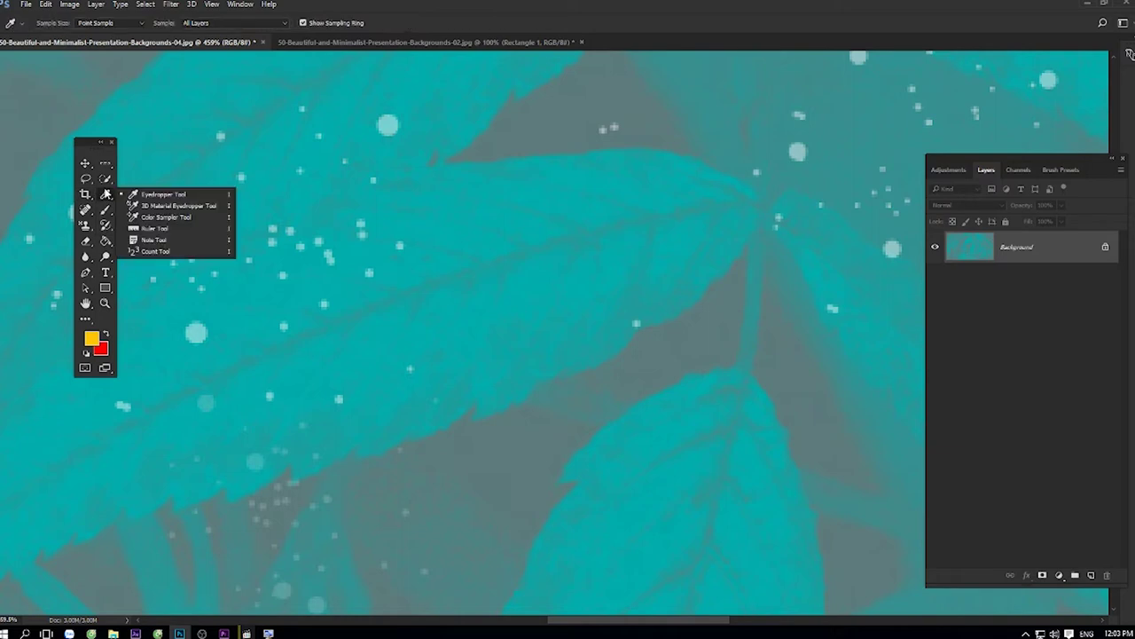
key("c")
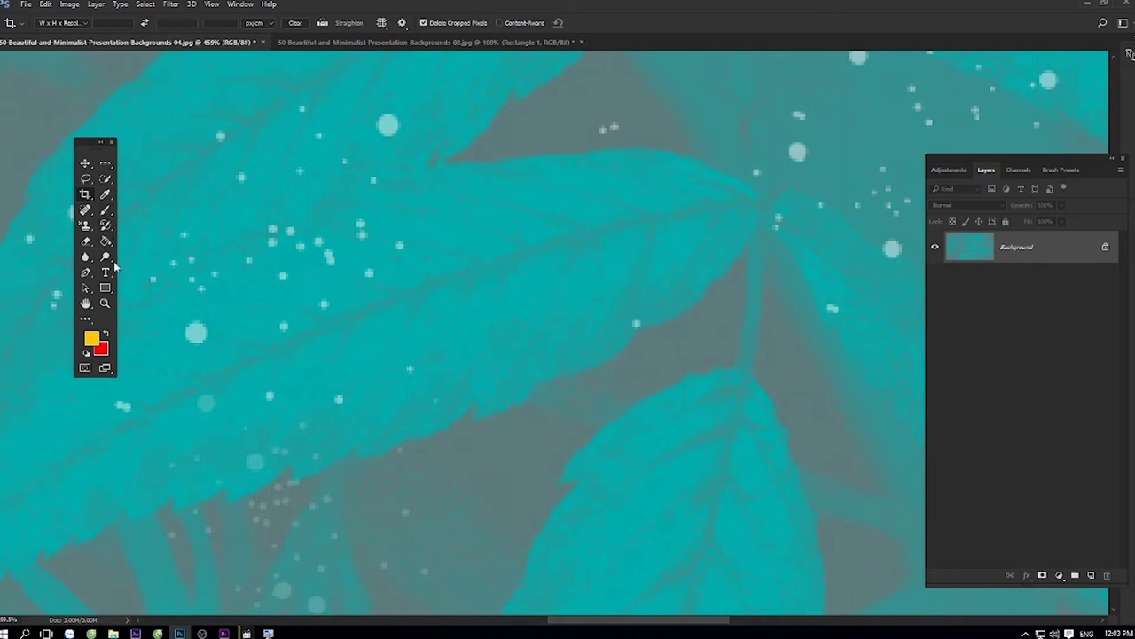
left_click(88, 243)
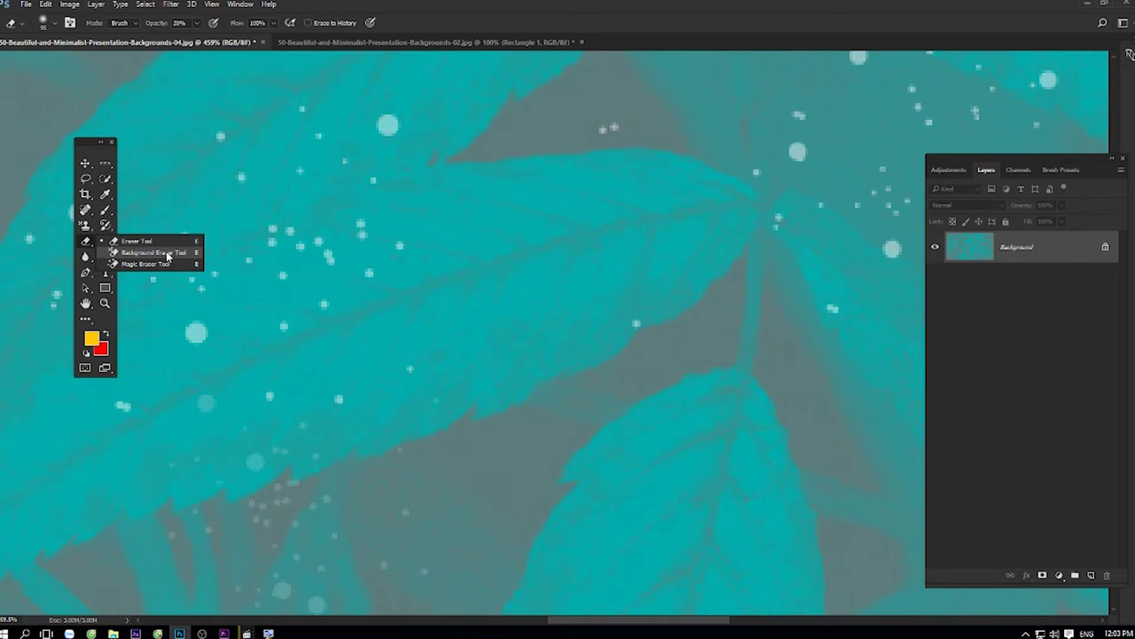
Unlock the Background as Layer 0 and test Eraser bands at 20% and 100%, undoing them.
scroll(568, 328, "down", 10)
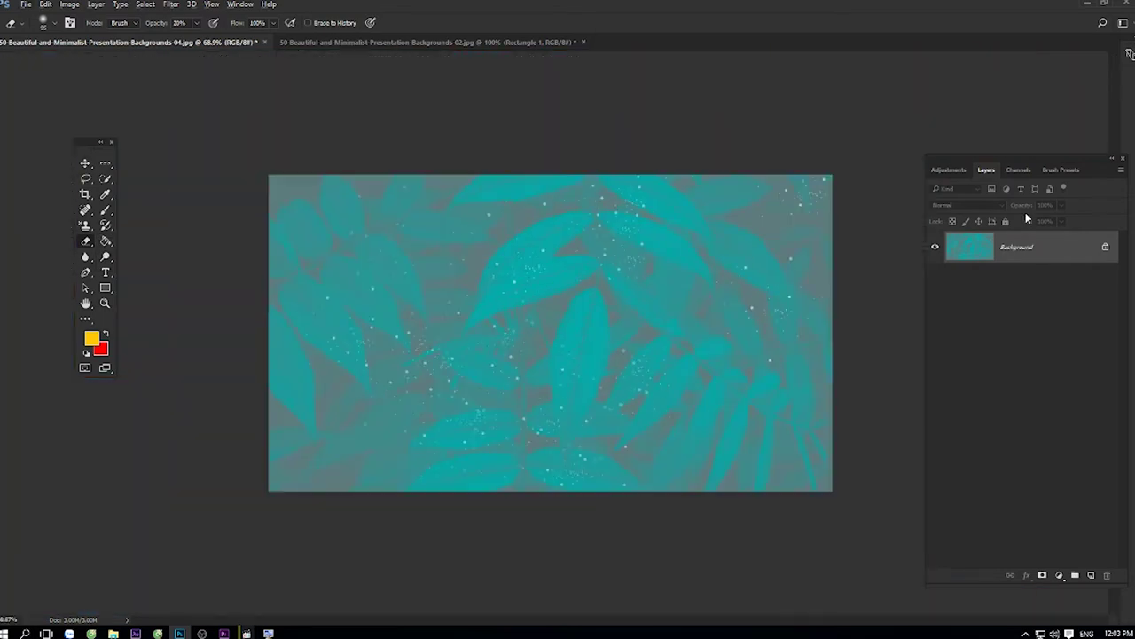
double_click(1053, 256)
key("Return")
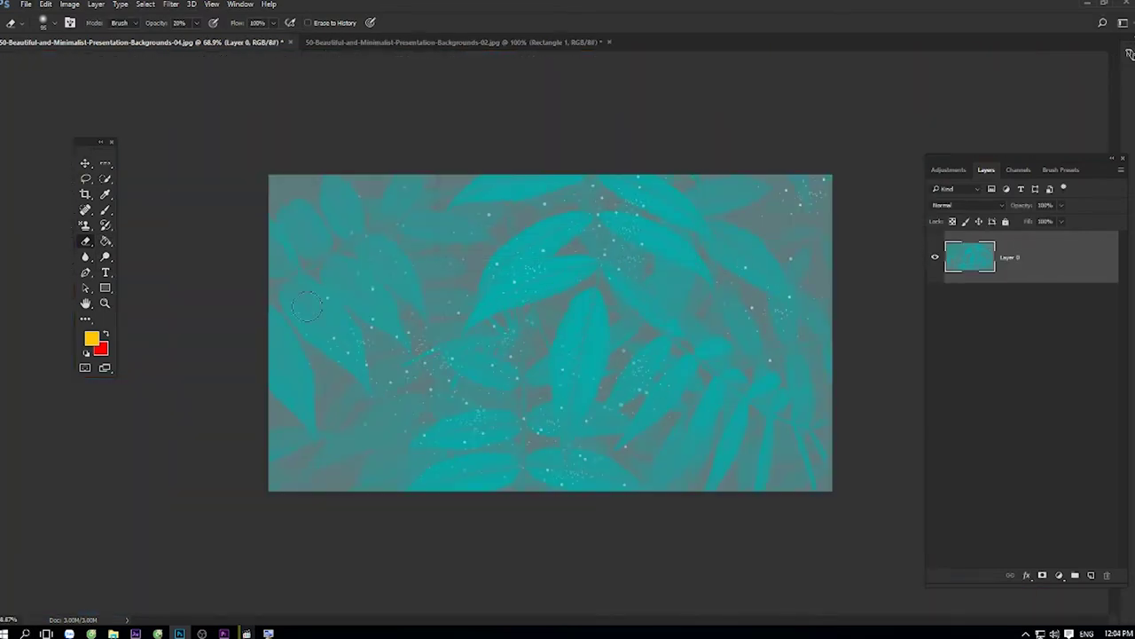
left_click_drag(295, 306, 601, 277)
key("ctrl+z")
key("0")
left_click_drag(364, 307, 682, 247)
key("ctrl+z")
key("ctrl+z")
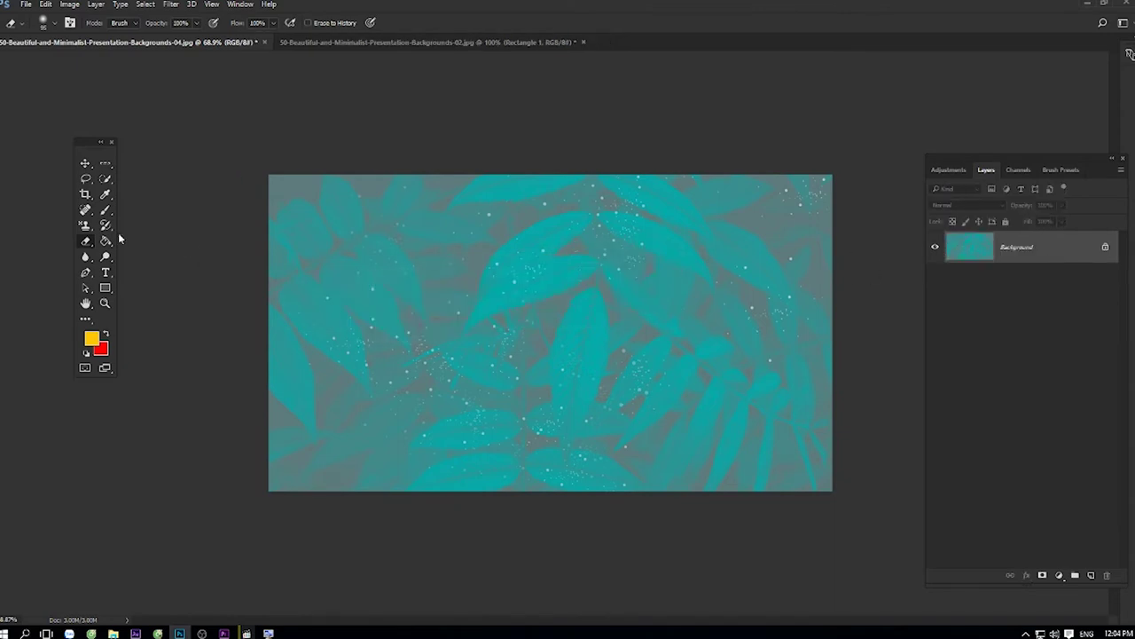
mouse_move(480, 340)
left_mouse_down()
mouse_move(612, 277)
mouse_move(647, 292)
mouse_move(657, 346)
left_mouse_up()
key("ctrl+z")
Erase a wide band with the Background Eraser, then revert the image with F12.
right_click(84, 241)
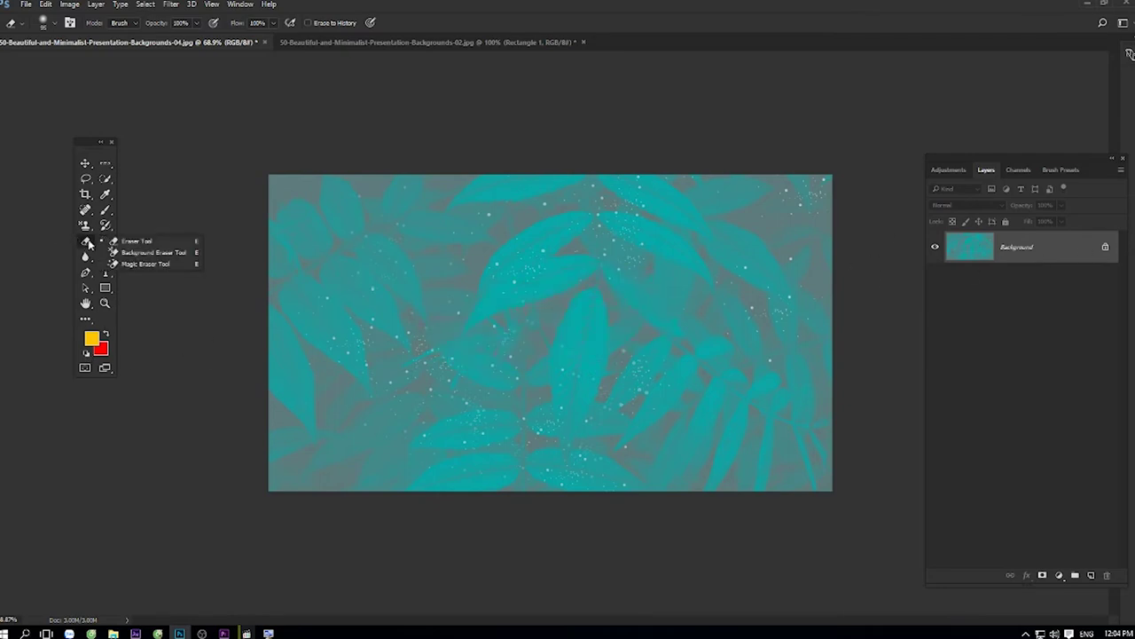
left_click(154, 254)
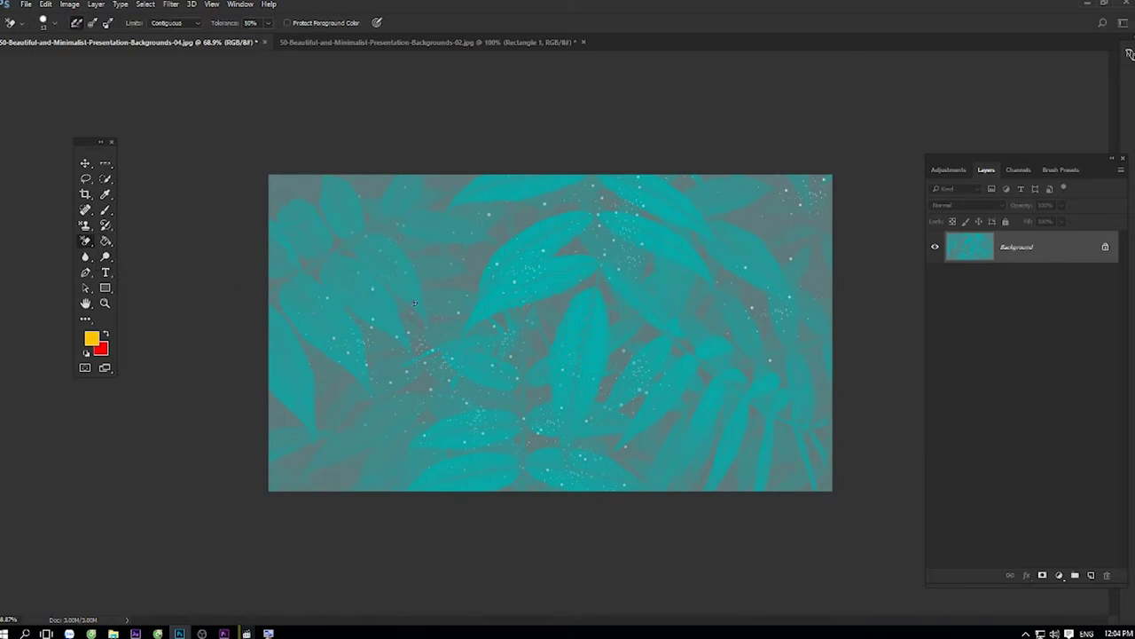
right_click(482, 276)
mouse_move(328, 302)
left_mouse_down()
mouse_move(644, 293)
mouse_move(656, 363)
left_mouse_up()
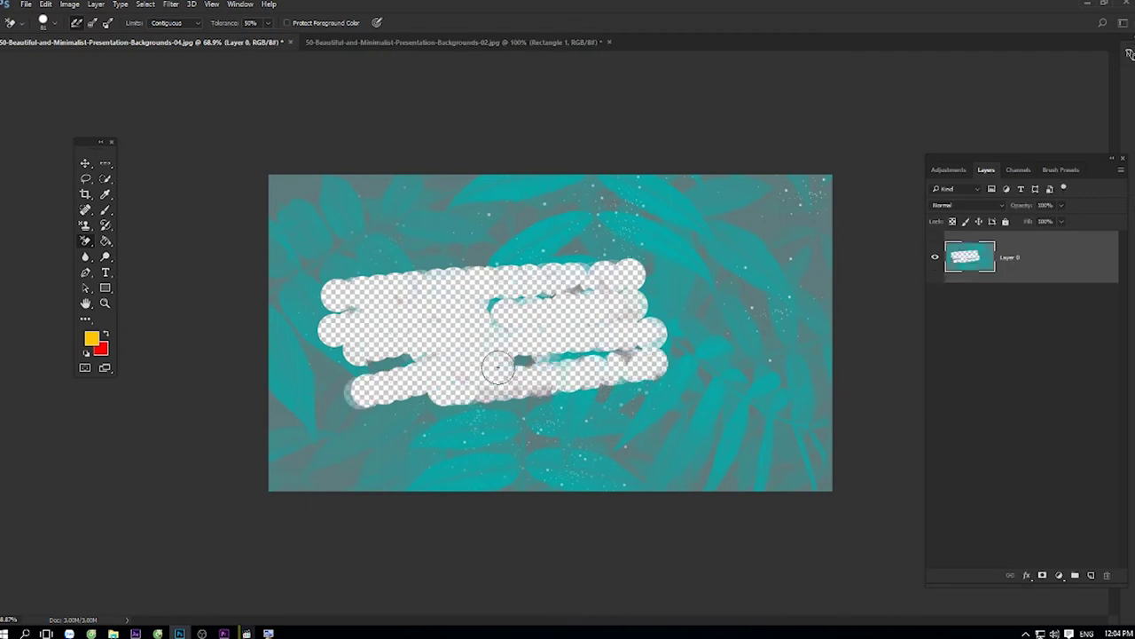
key("F12")
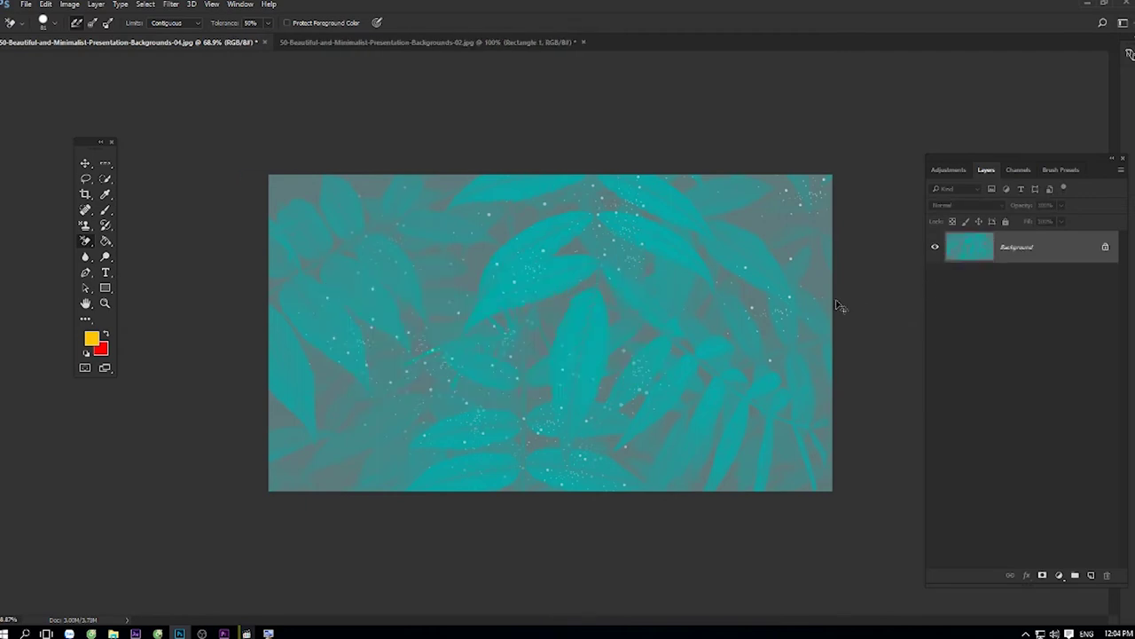
Try Magic Eraser clicks on several grey regions, undoing each one.
right_click(87, 240)
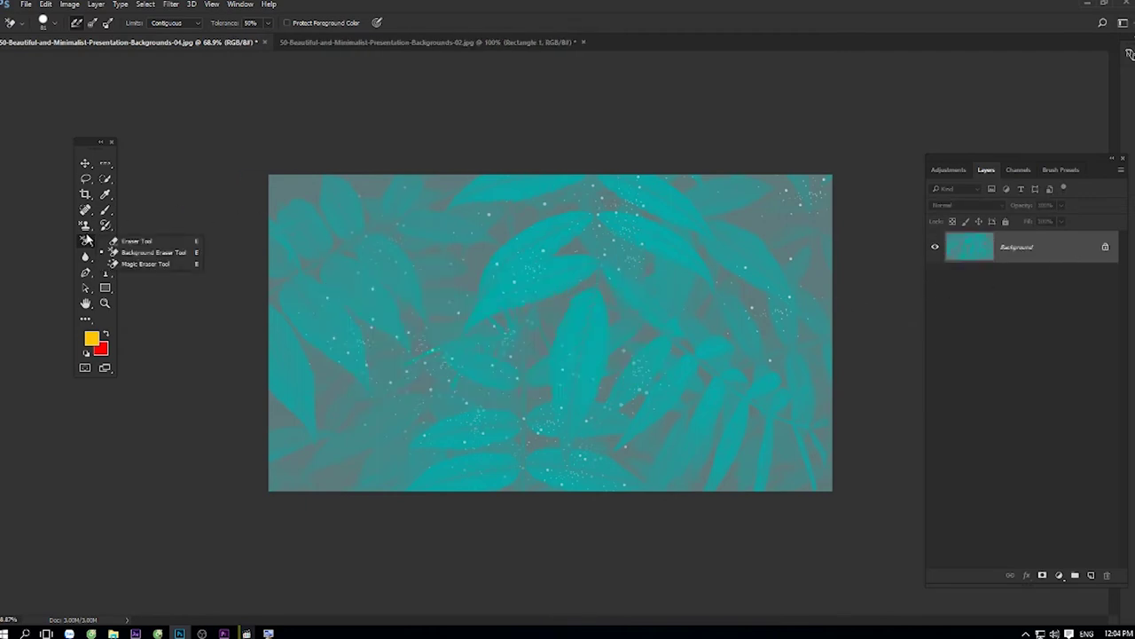
left_click(128, 264)
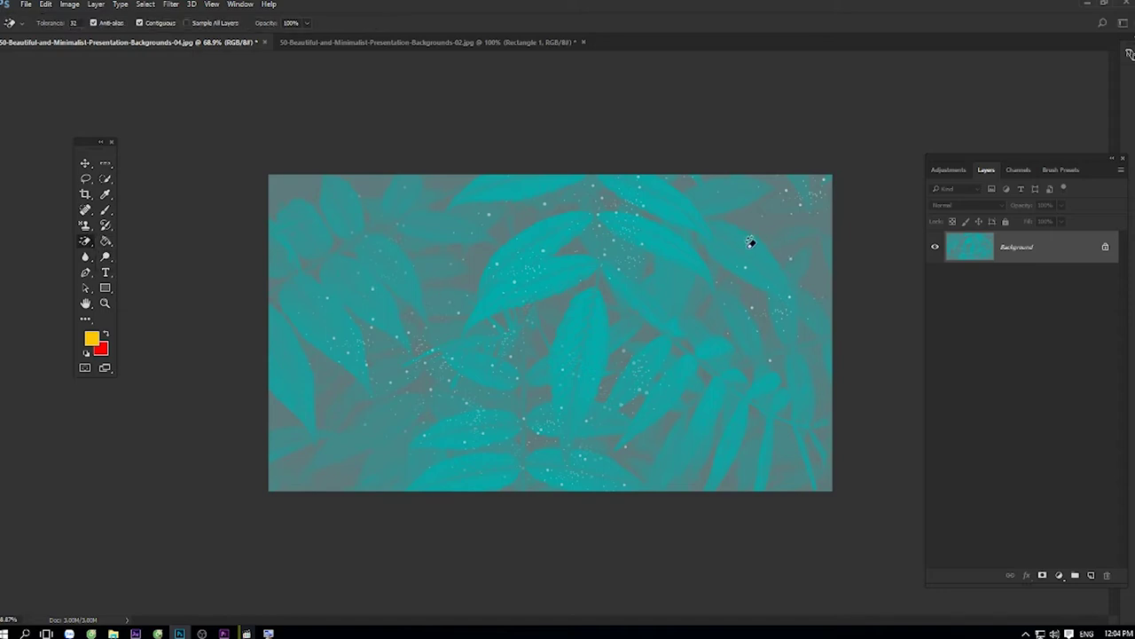
left_click(483, 252)
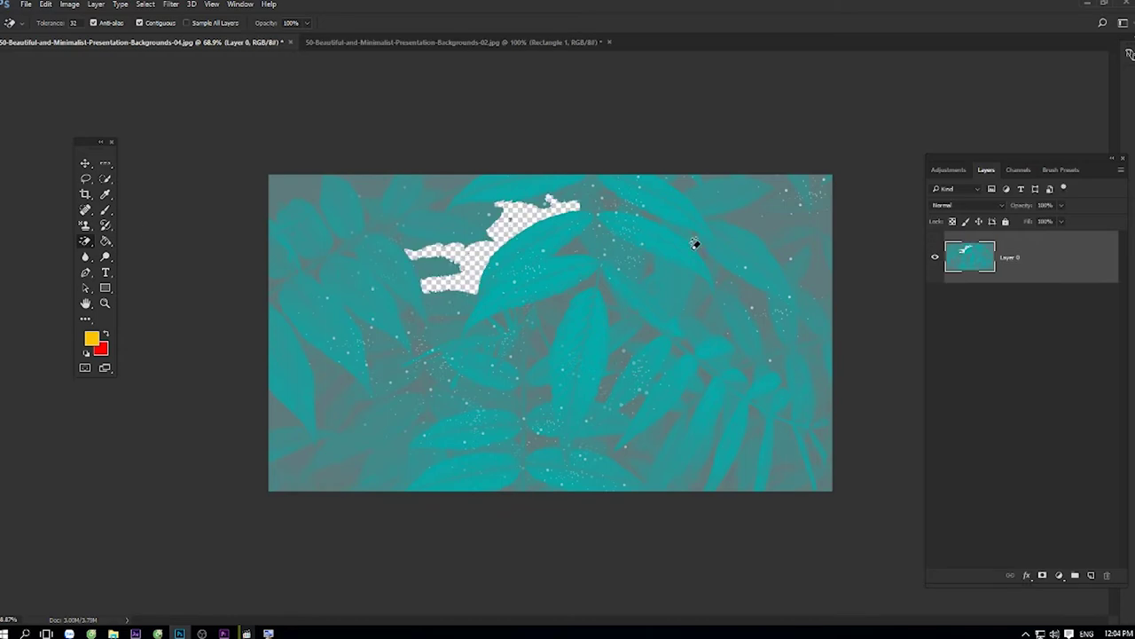
key("ctrl+z")
left_click(754, 293)
key("ctrl+z")
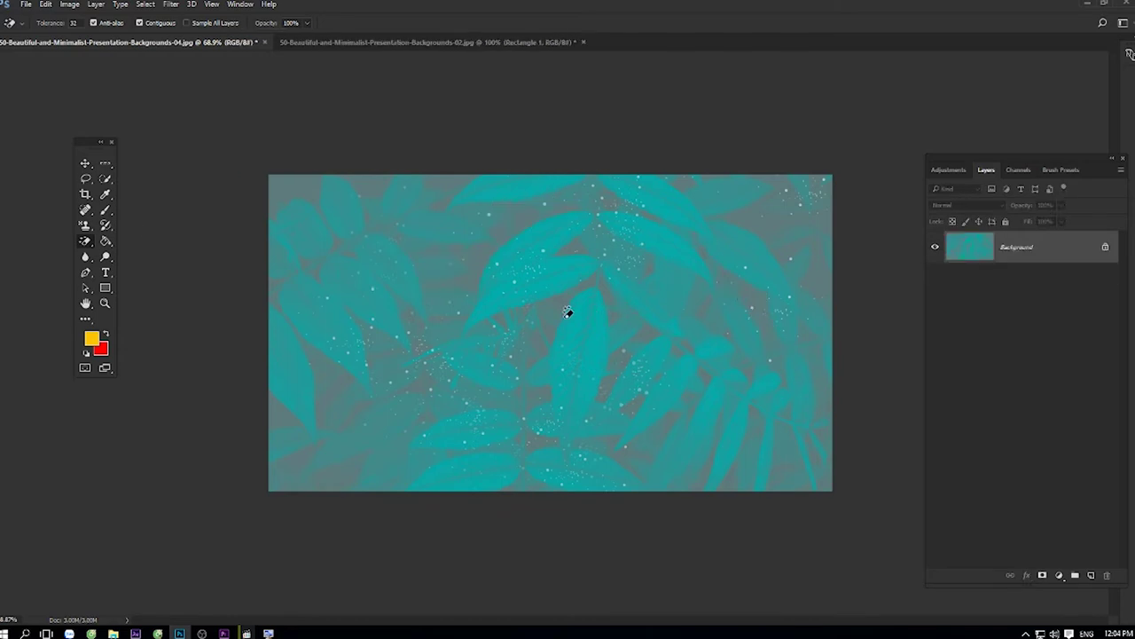
left_click(755, 217)
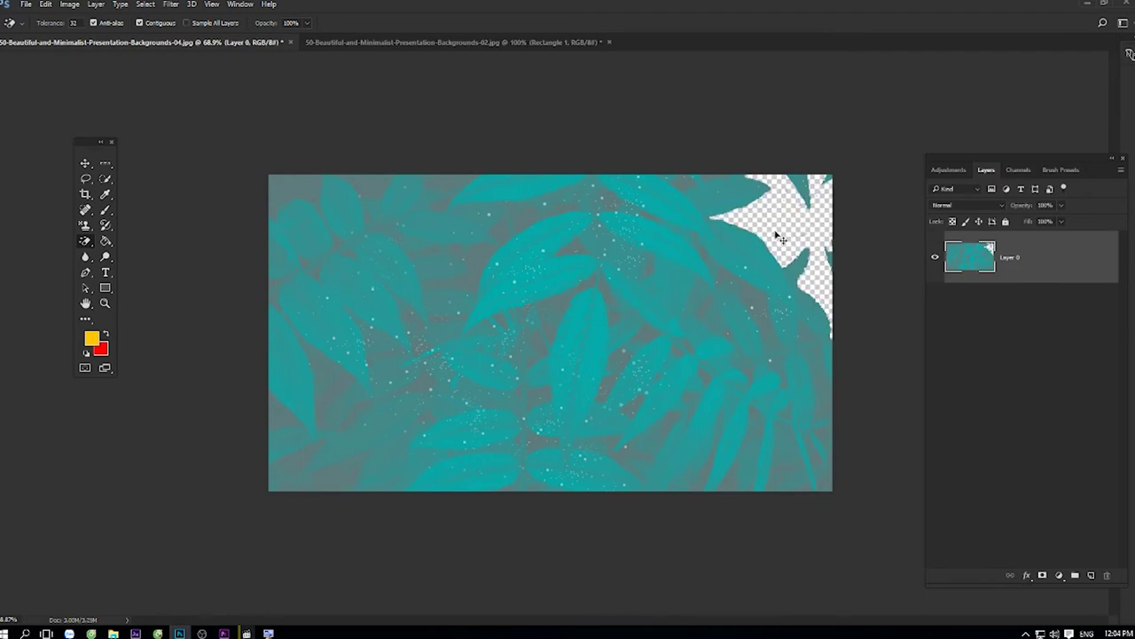
key("ctrl+z")
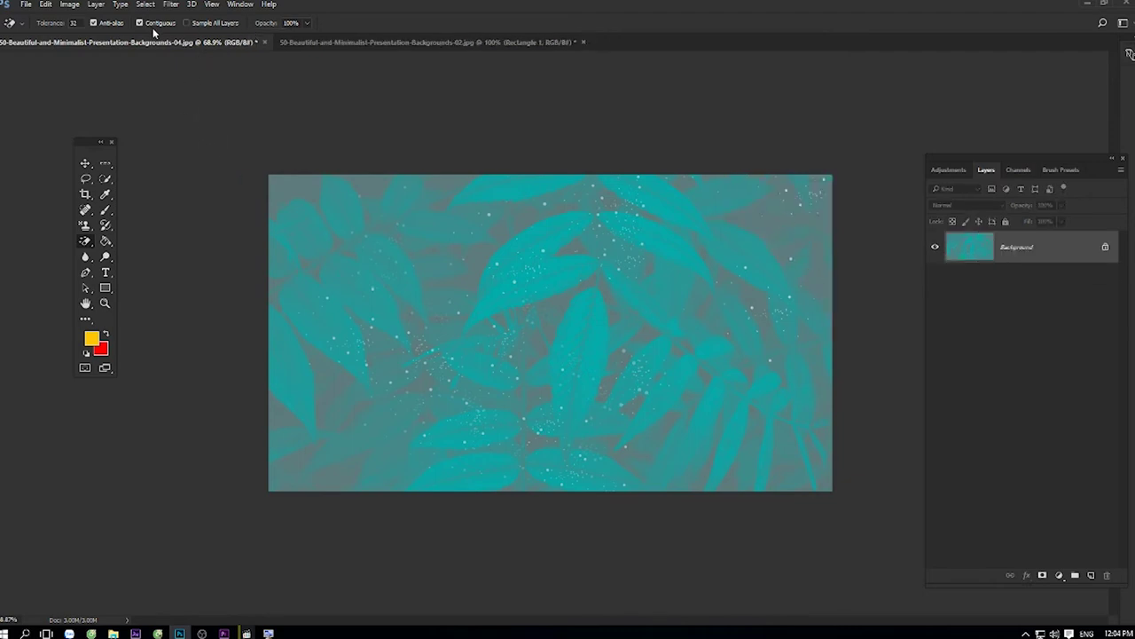
left_click(479, 251)
key("ctrl+z")
left_click(763, 301)
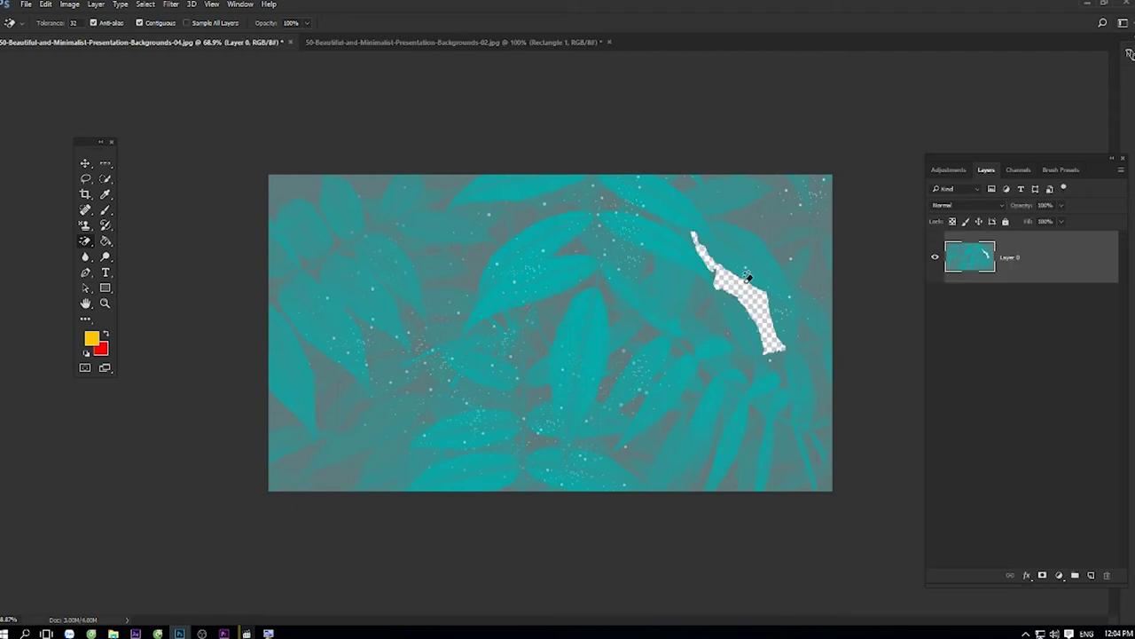
key("ctrl+z")
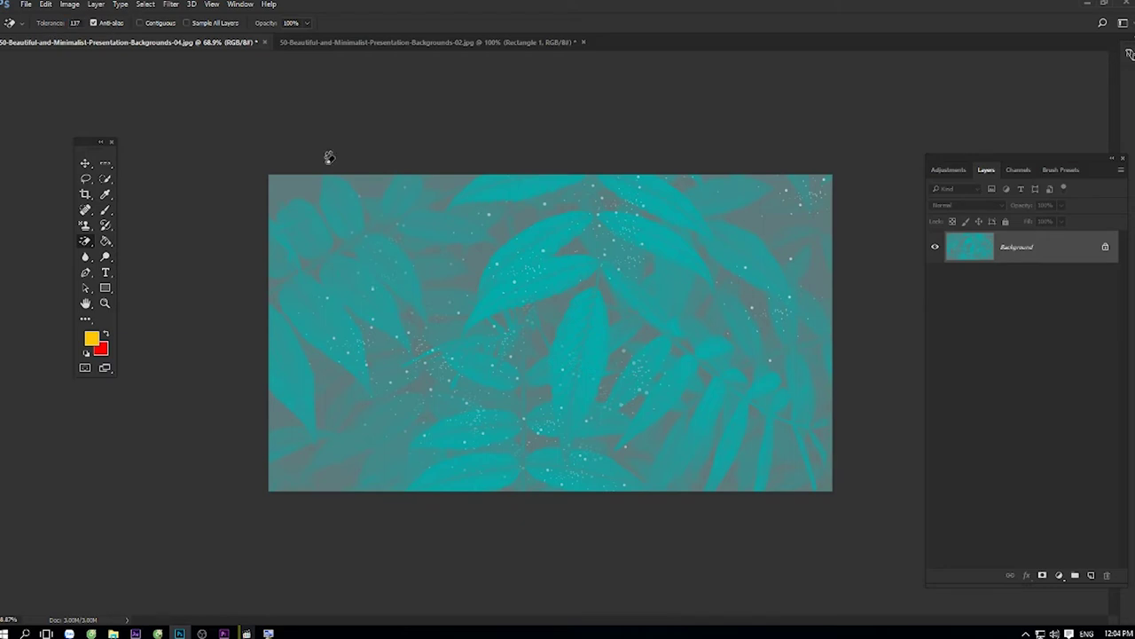
left_click(478, 262)
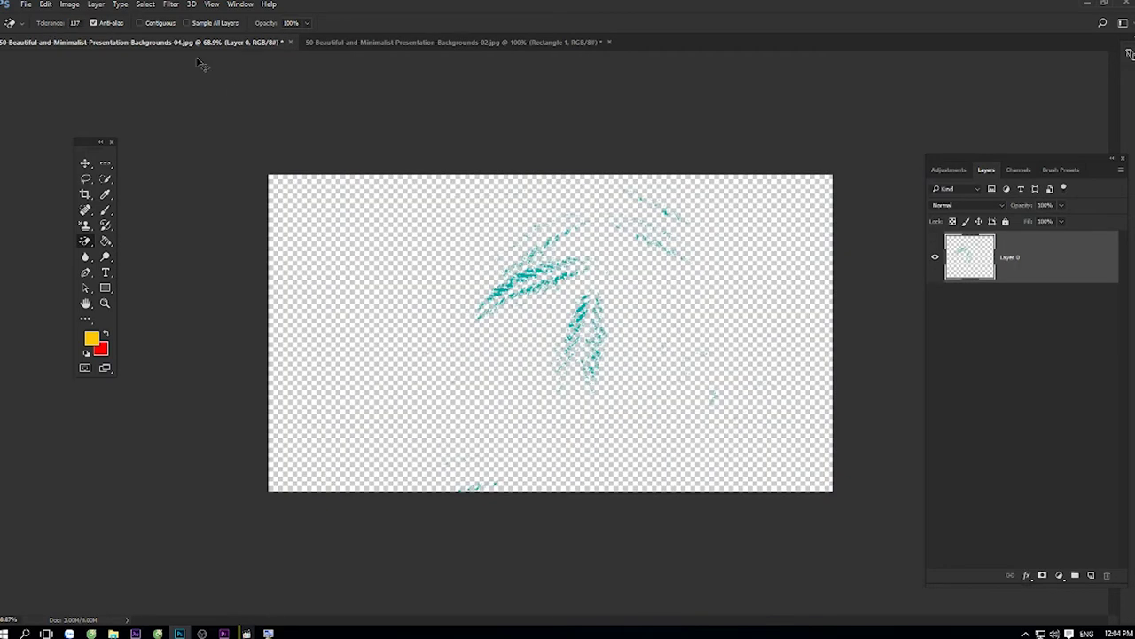
key("ctrl+z")
Preview Magic Eraser at tolerance 56 and 16, undoing both, then switch to the Paint Bucket Tool.
type("56")
left_click(483, 255)
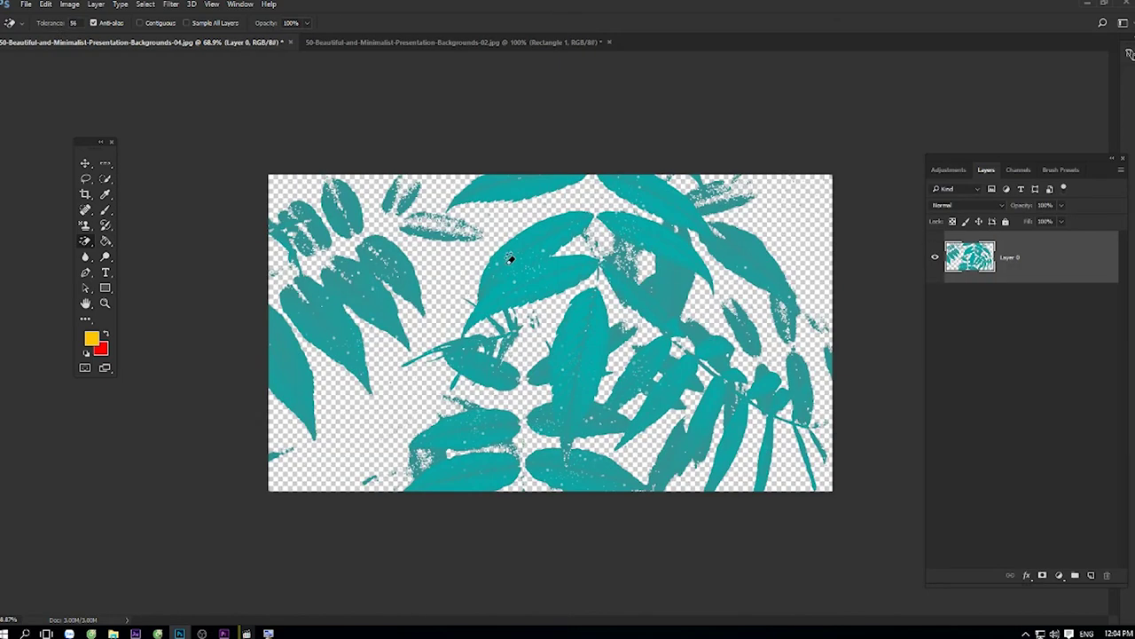
key("ctrl+z")
left_click(71, 23)
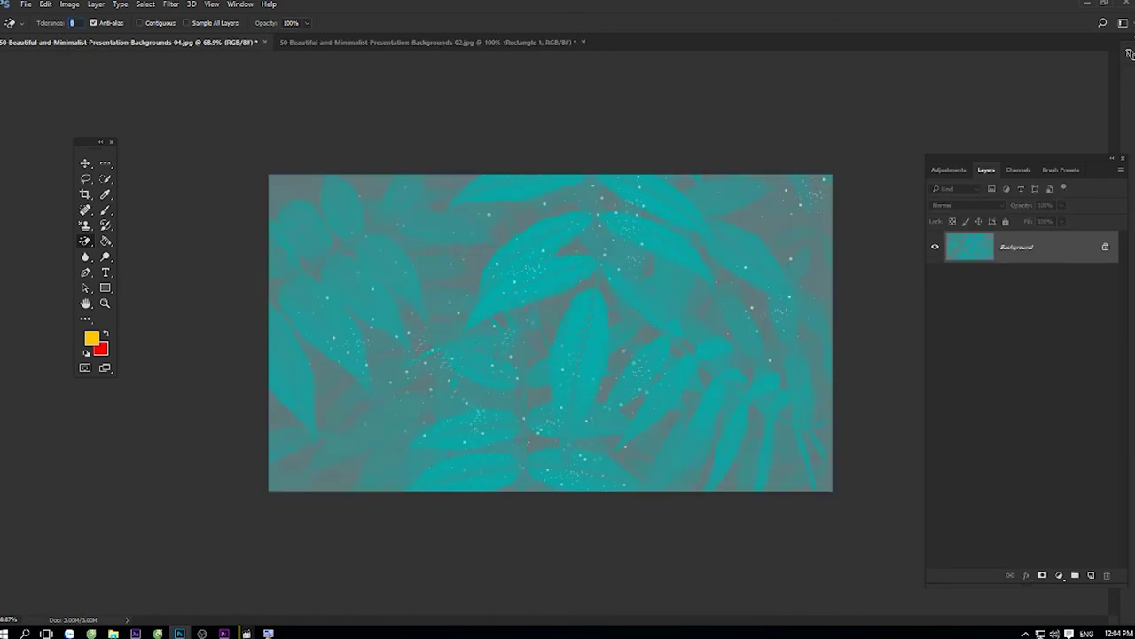
type("16")
left_click(475, 258)
key("ctrl+z")
left_click(87, 240)
left_click(105, 241)
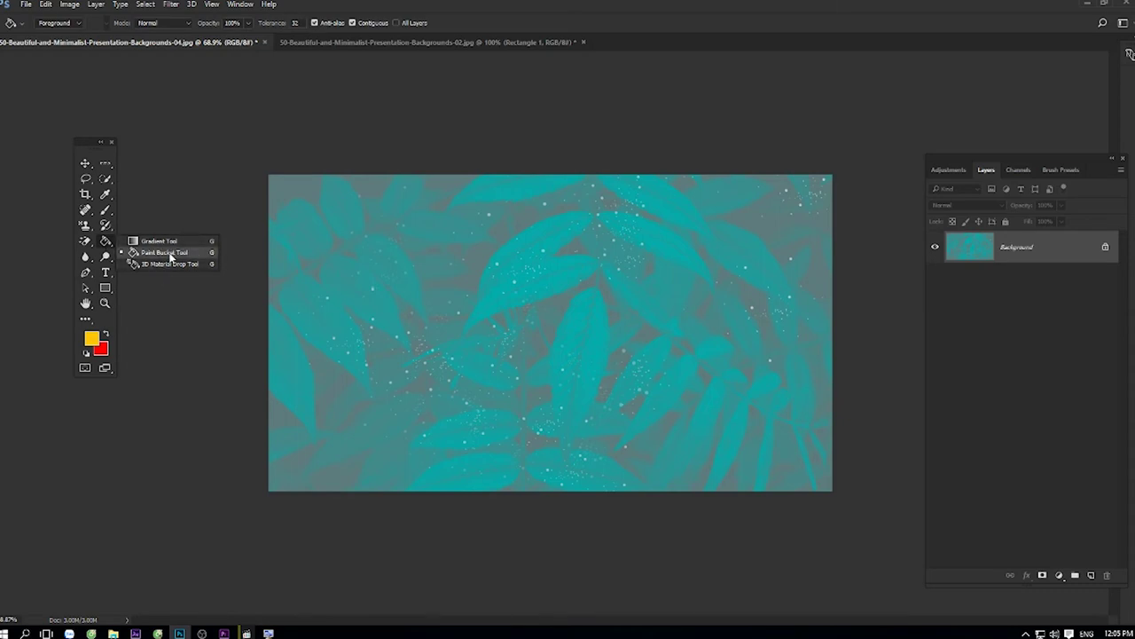
left_click(165, 254)
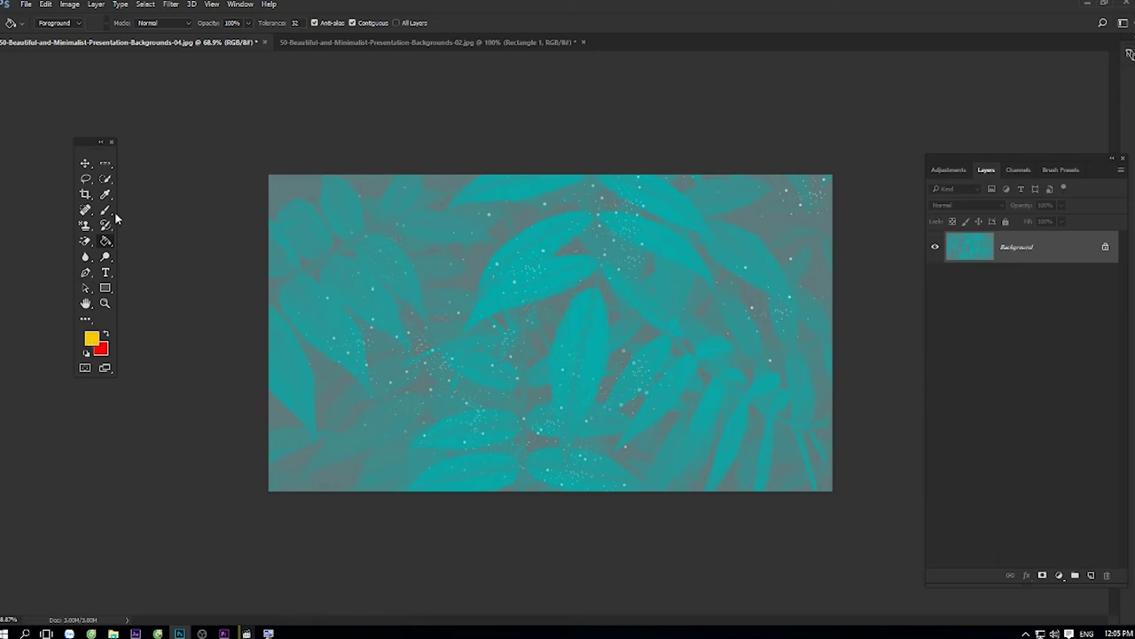
left_click(105, 178)
left_click_drag(323, 303, 301, 289)
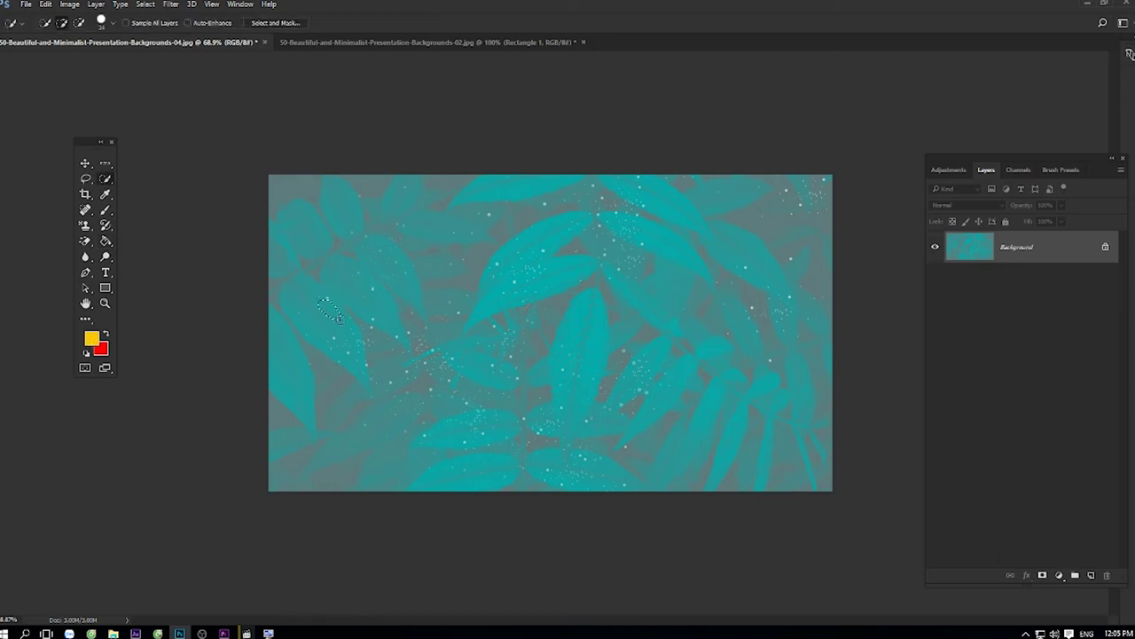
key("ctrl+d")
left_click(106, 240)
left_click(327, 316)
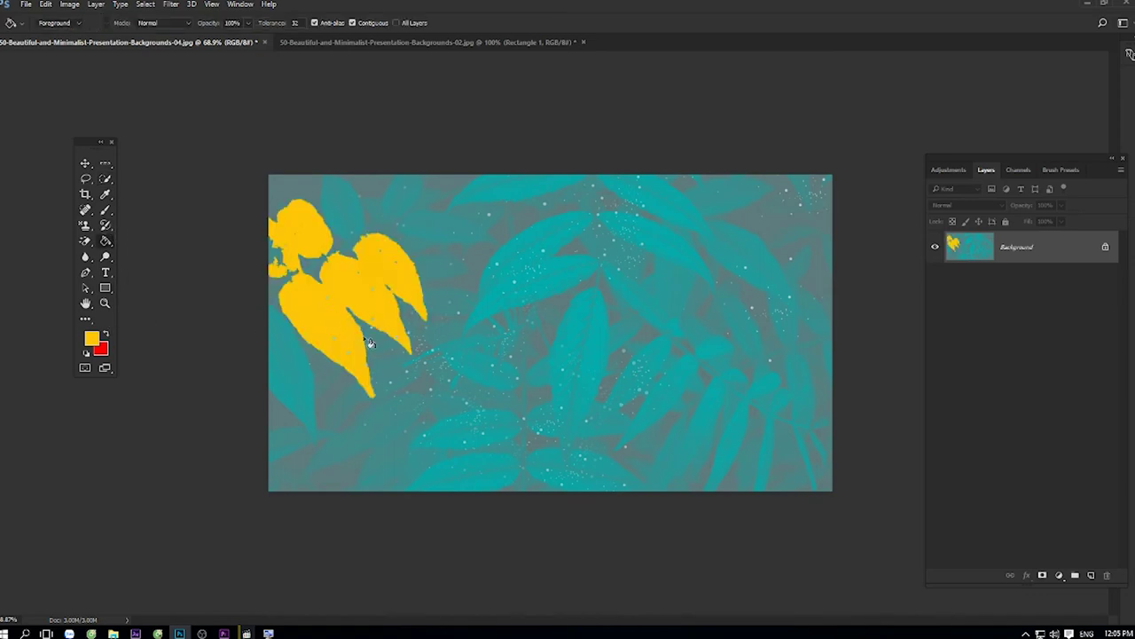
left_click(289, 358)
key("ctrl+alt+z")
key("ctrl+alt+z")
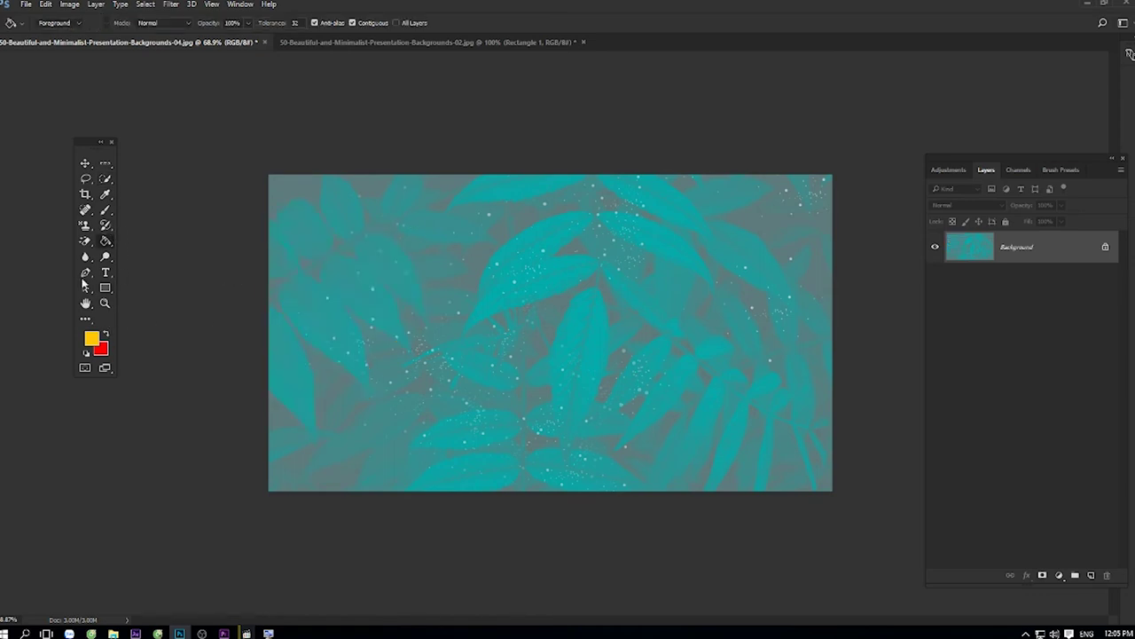
right_click(104, 240)
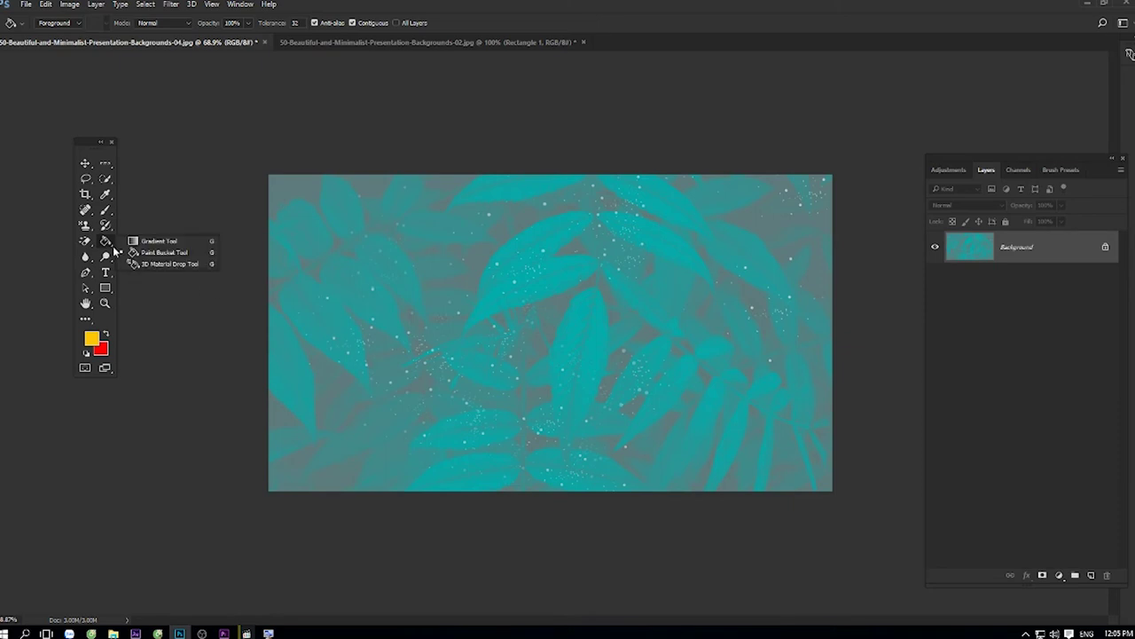
Choose the Blur Tool and enlarge its brush.
left_click(86, 257)
right_click(86, 258)
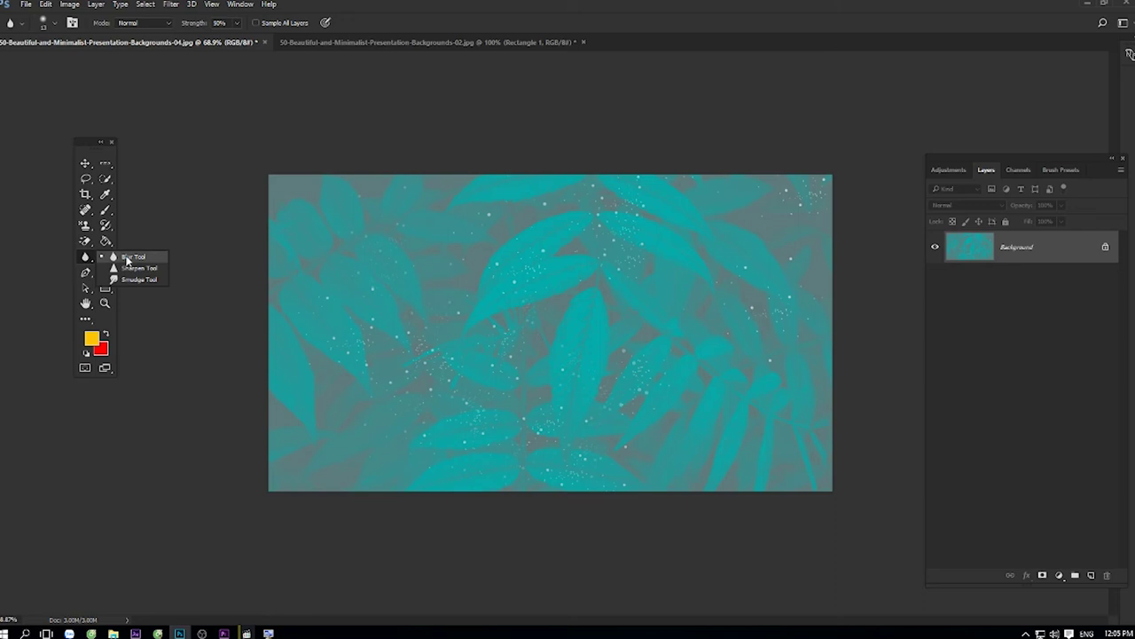
left_click(127, 259)
right_click(523, 259)
left_click(523, 259)
key("Return")
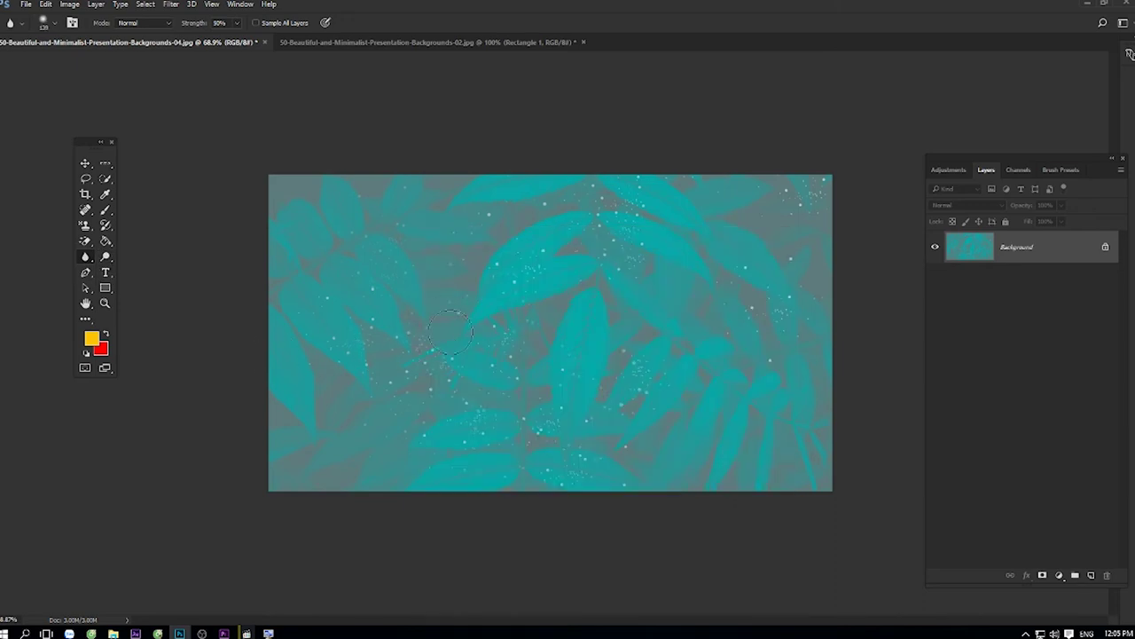
Switch to the Sharpen Tool at 150 px, 10% strength, and zoom in.
right_click(86, 257)
left_click(127, 269)
right_click(424, 228)
key("Escape")
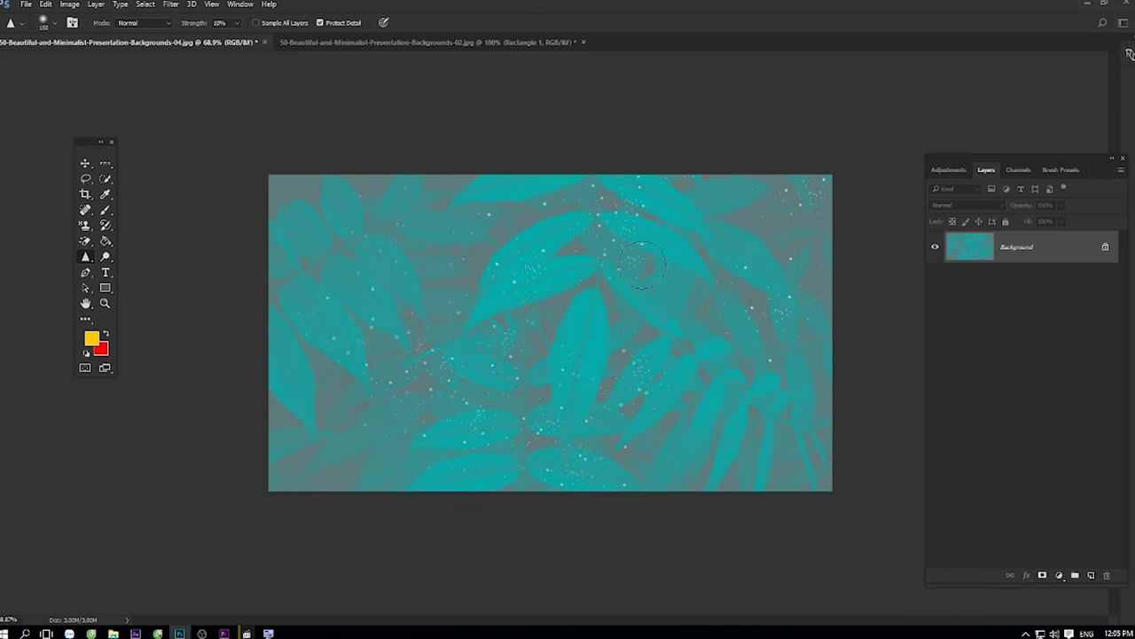
scroll(426, 293, "up", 3)
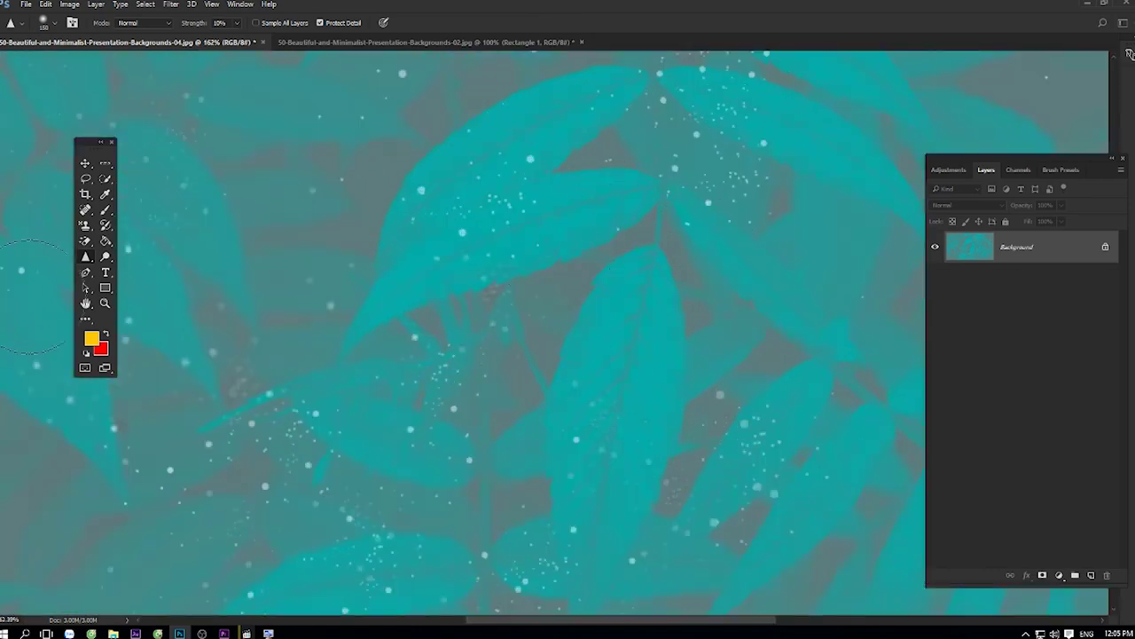
Try the Smudge Tool's brush settings and the Dodge Tool, ending on the Type tool variants.
right_click(86, 258)
left_click(137, 280)
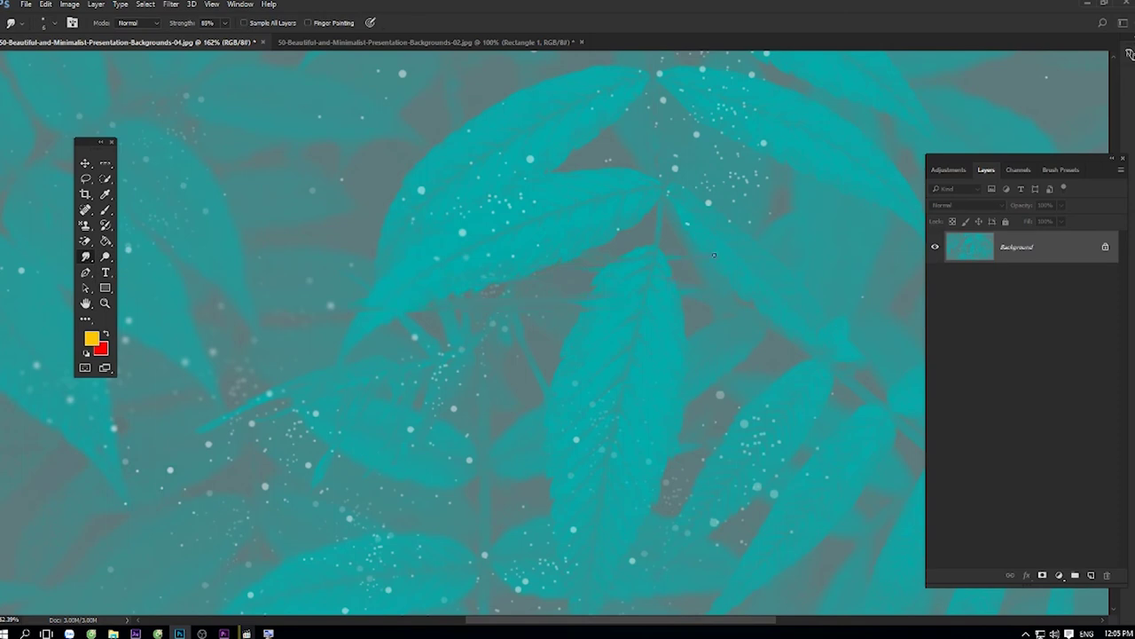
right_click(357, 240)
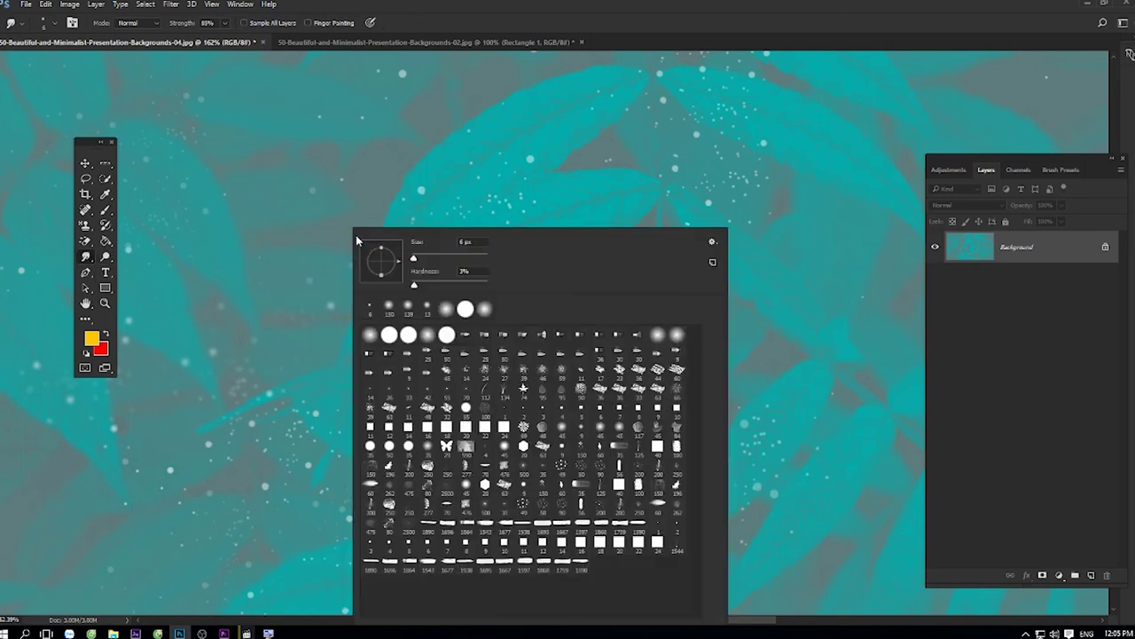
left_click(92, 255)
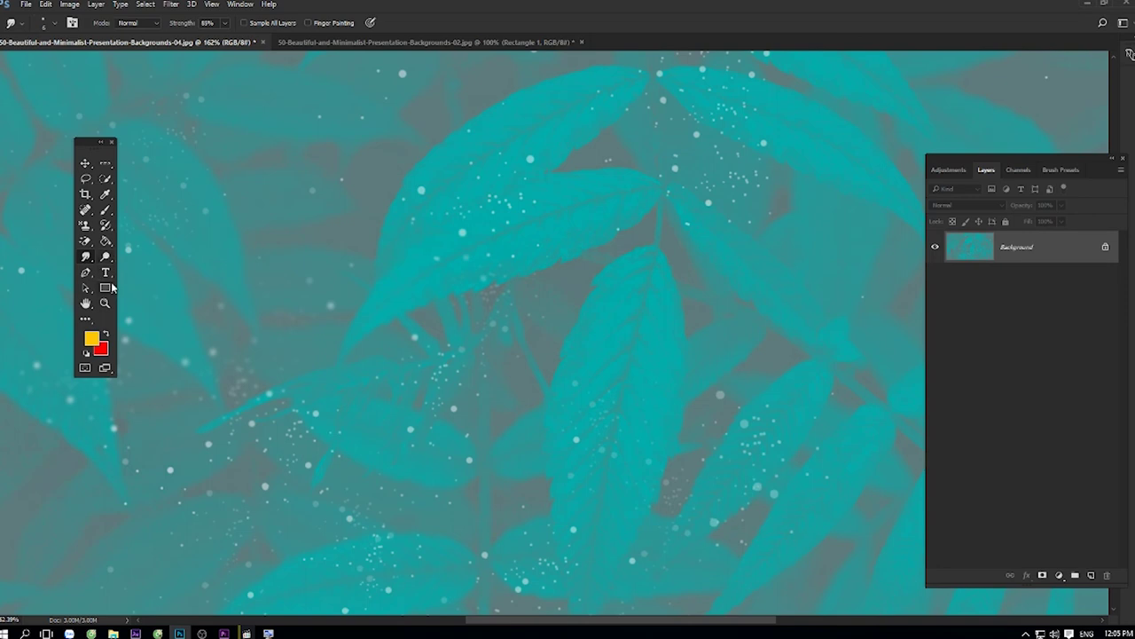
left_click(84, 257)
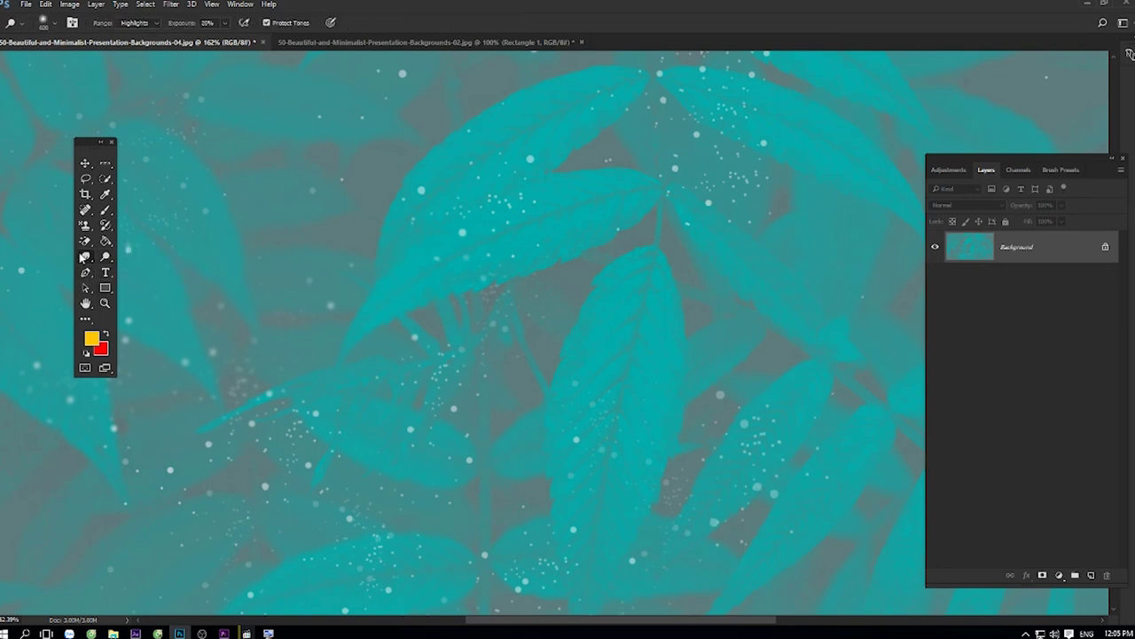
left_click(105, 272)
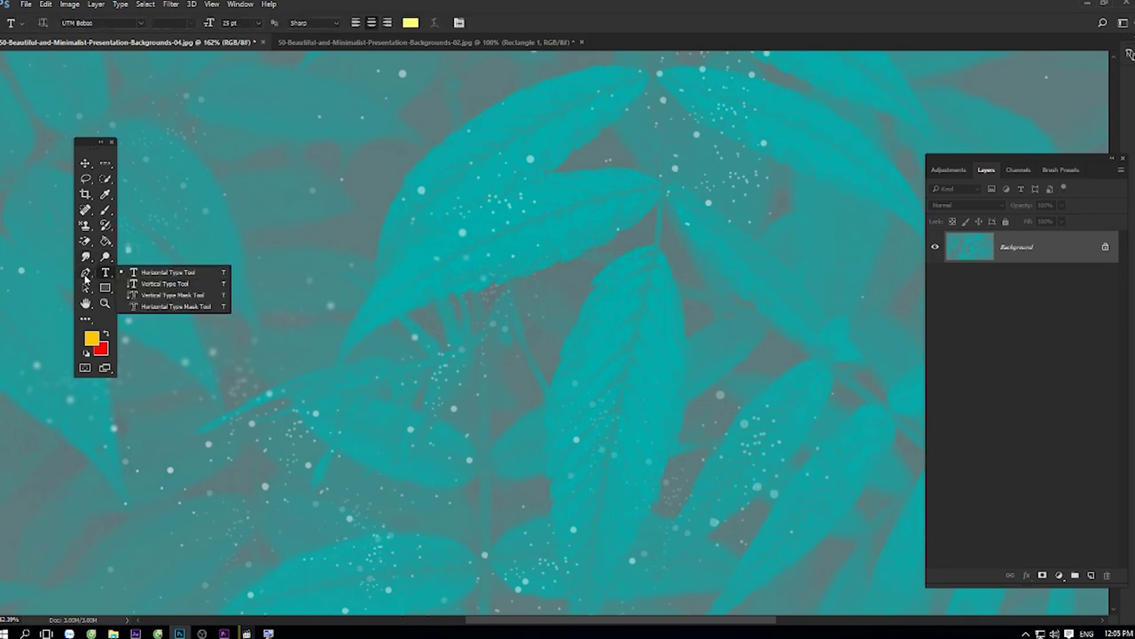
Cycle through the Pen, Path Selection and Hand tools, panning the leaf image left.
left_click(86, 277)
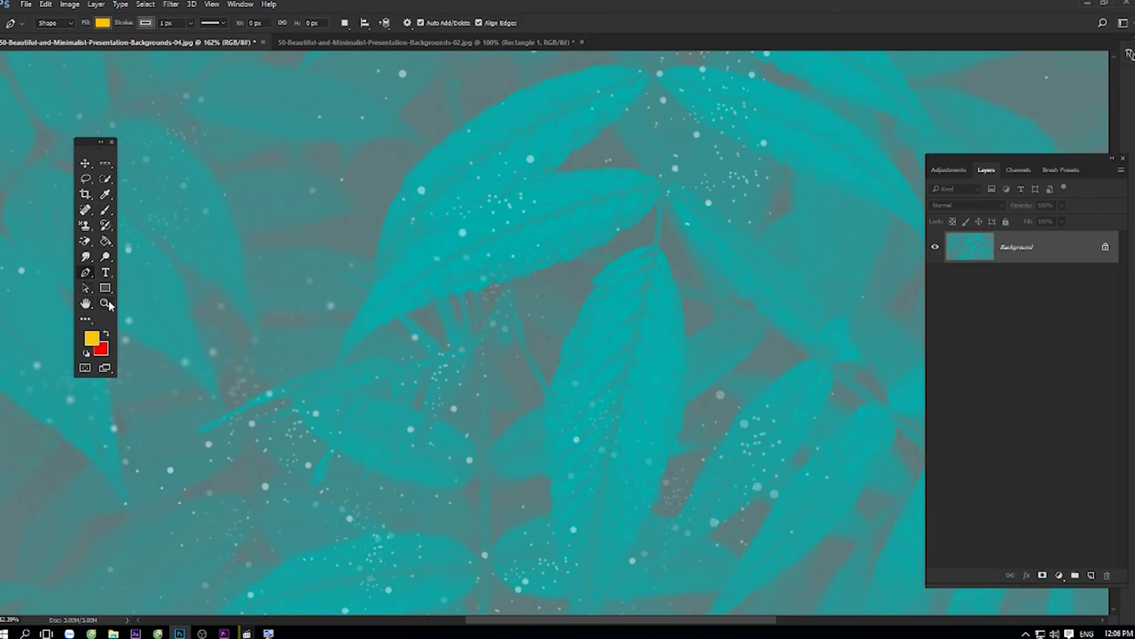
left_click(86, 287)
mouse_move(86, 288)
left_mouse_down()
mouse_move(144, 290)
mouse_move(114, 306)
left_mouse_up()
left_click(147, 289)
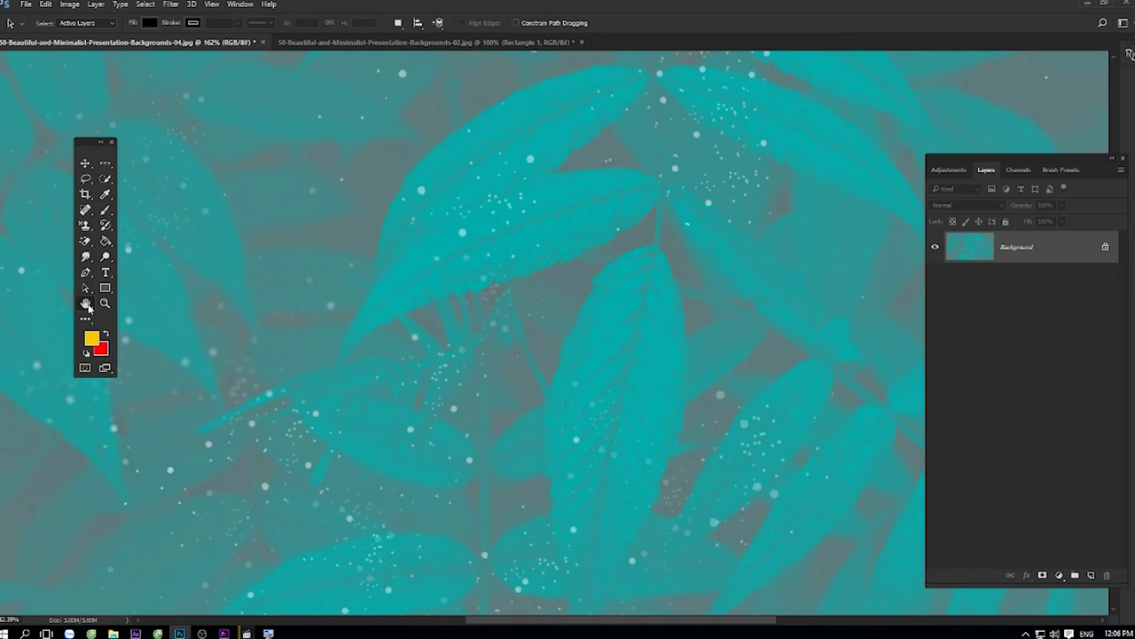
left_click(125, 307)
left_click_drag(345, 316, 302, 341)
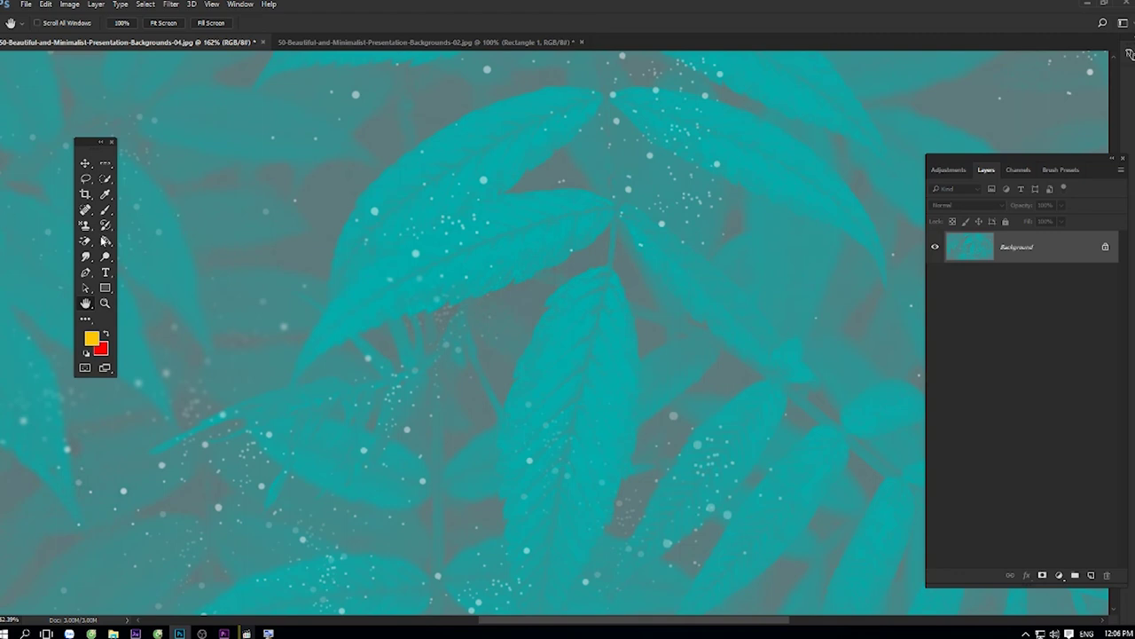
Cycle through Move, Marquee, Quick Selection, Eraser and Pen tools, ending on the History Brush variants.
left_click(86, 164)
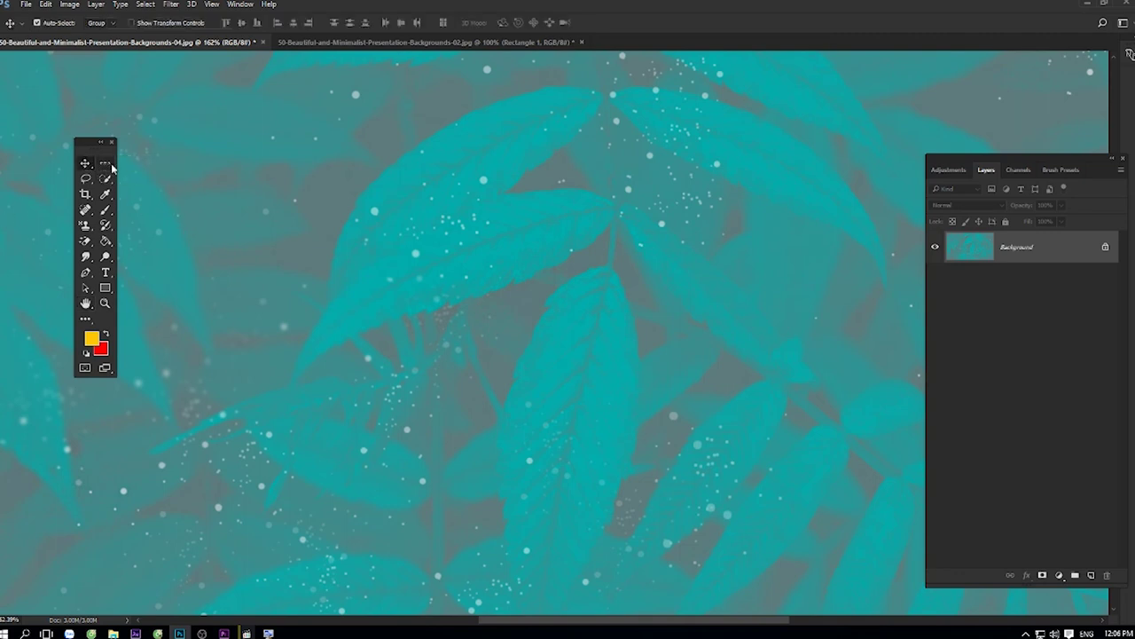
left_click(106, 164)
mouse_move(105, 182)
left_mouse_down()
mouse_move(149, 185)
mouse_move(127, 201)
mouse_move(149, 210)
left_mouse_up()
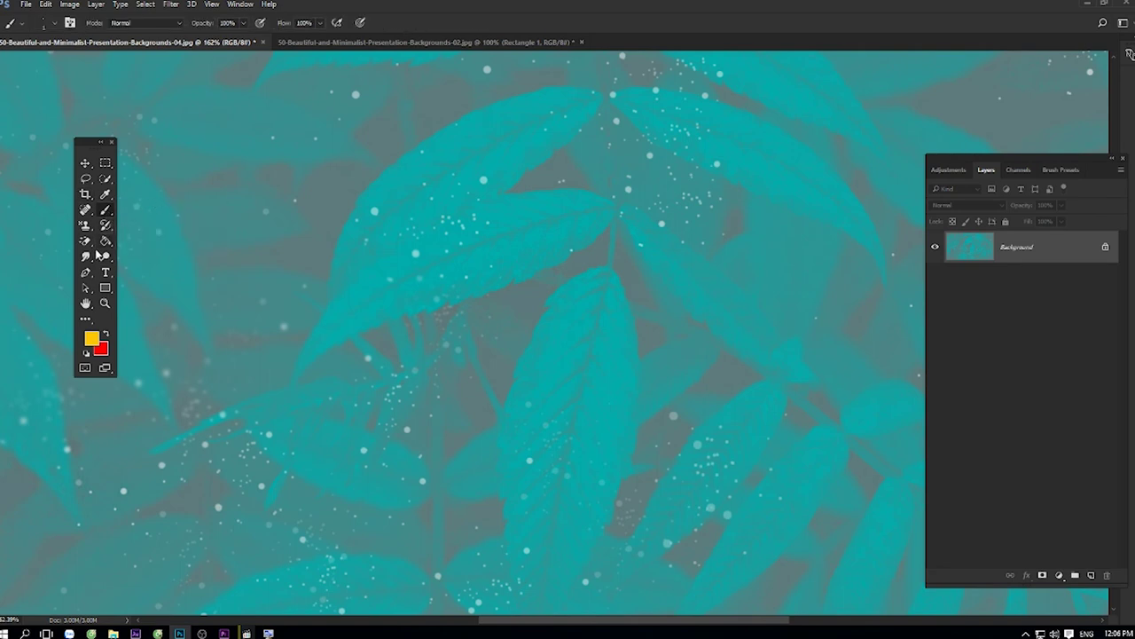
left_click_drag(87, 242, 129, 245)
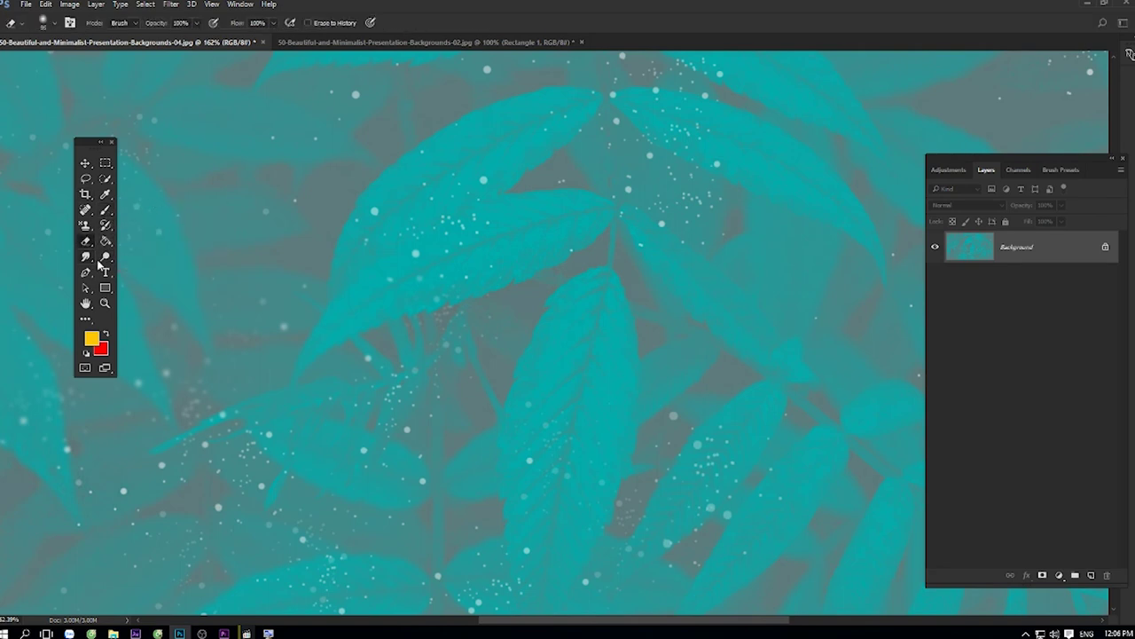
left_click_drag(86, 272, 98, 286)
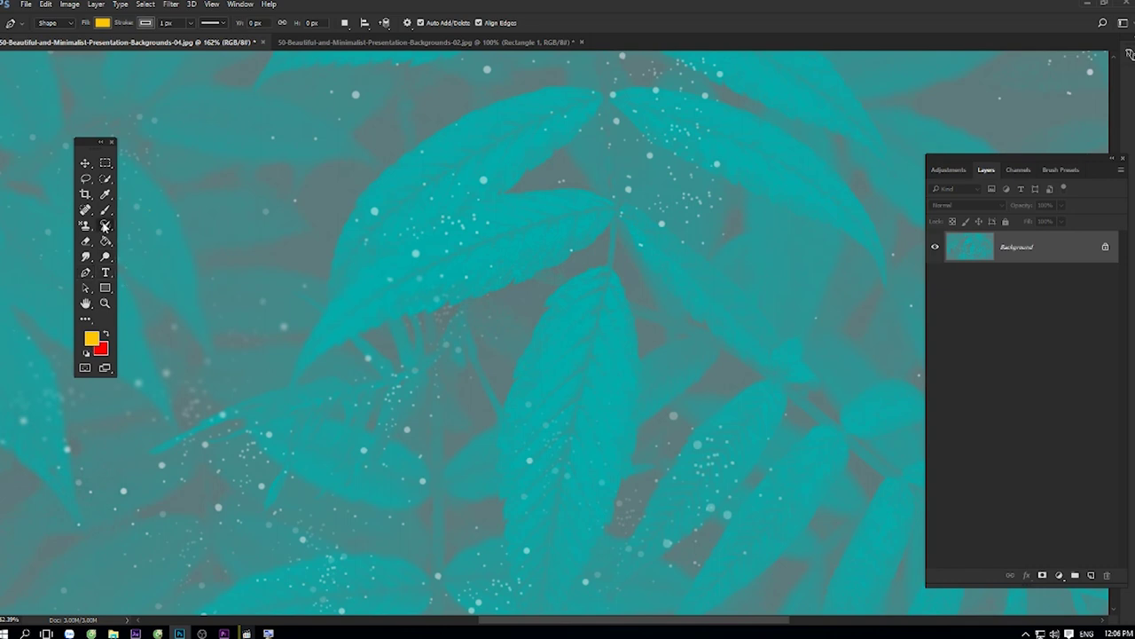
left_click(104, 226)
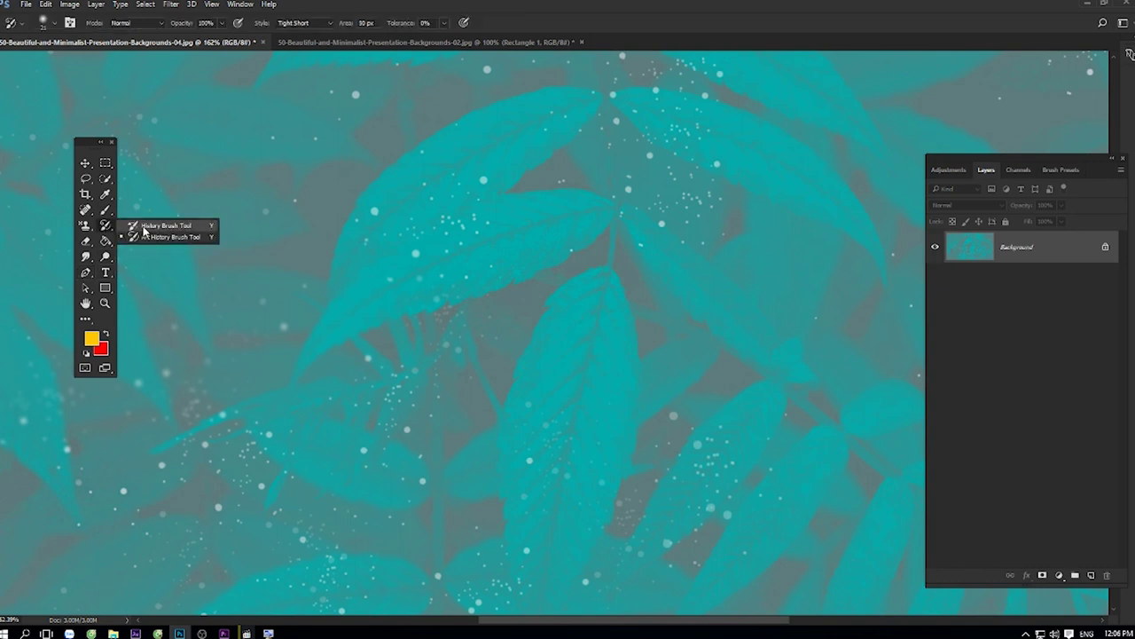
Paint stylised Art History Brush strokes across the upper leaves, then list the stamp variants.
left_click(147, 238)
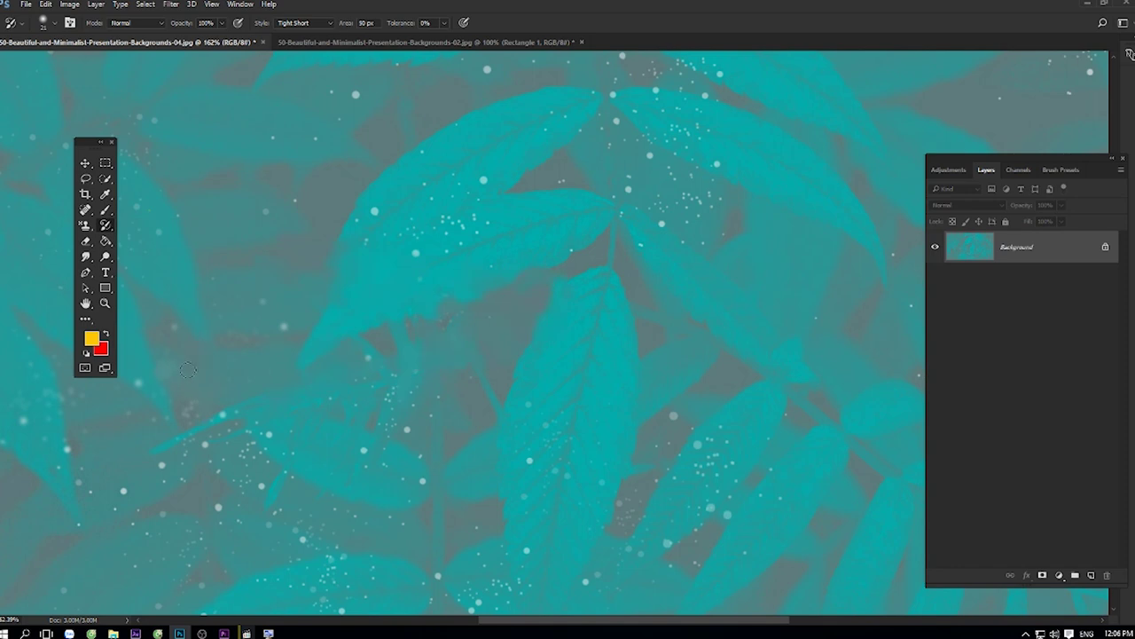
left_click_drag(569, 287, 553, 203)
left_click(86, 225)
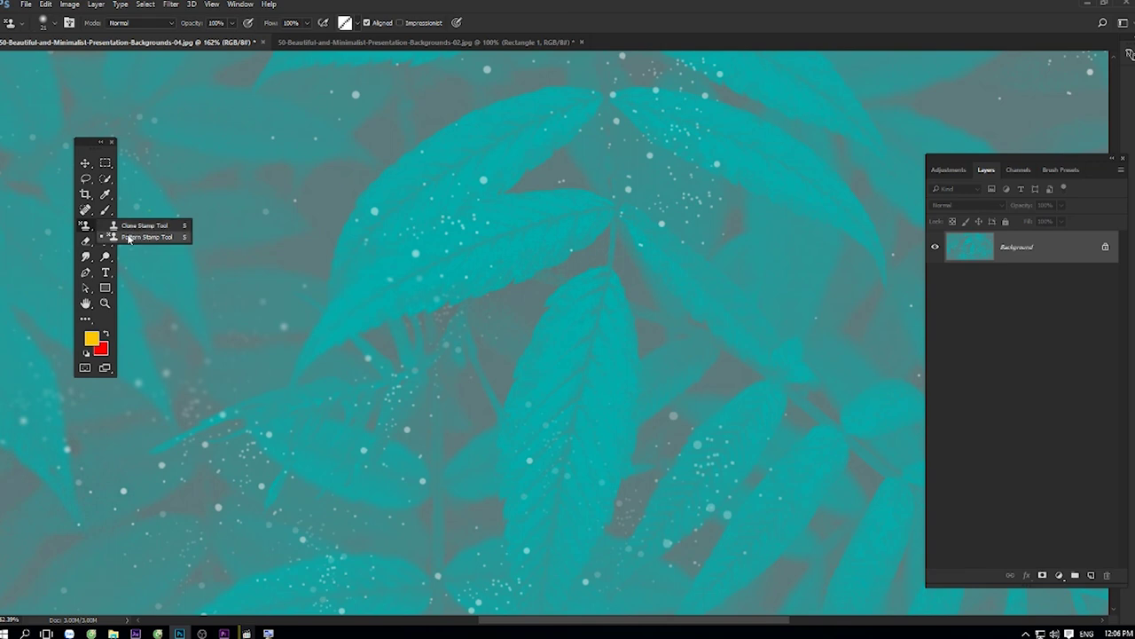
Stamp a white blue-snowflake pattern stroke down the upper-left leaves with the Pattern Stamp Tool.
left_click(128, 238)
right_click(383, 126)
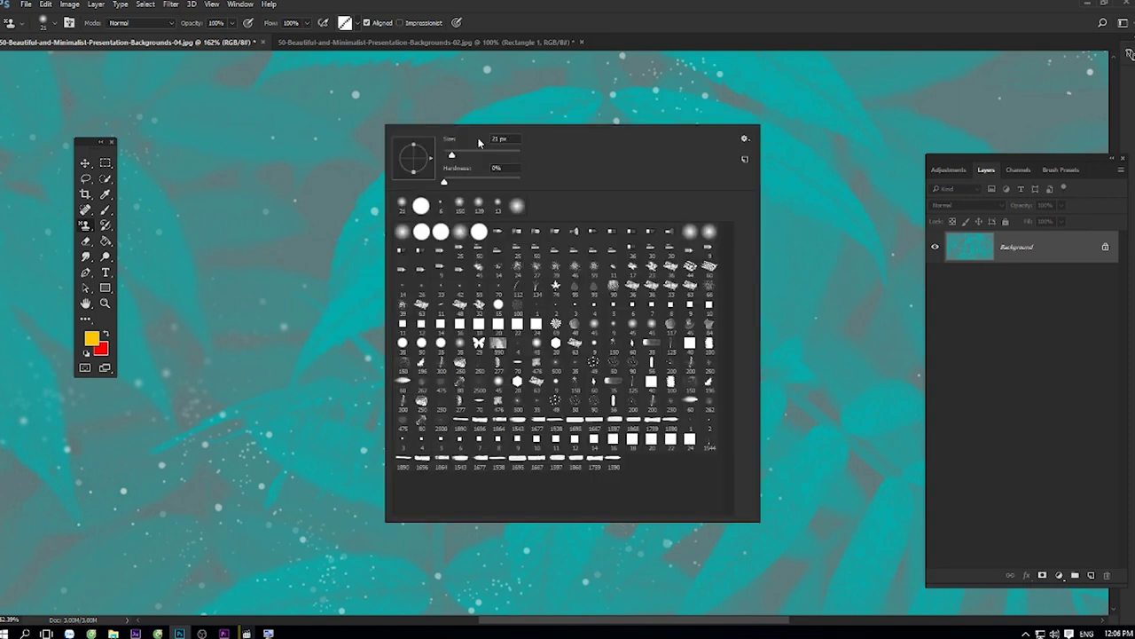
left_click(349, 34)
left_click(361, 89)
mouse_move(228, 223)
left_mouse_down()
mouse_move(520, 186)
mouse_move(588, 198)
mouse_move(632, 228)
mouse_move(125, 304)
mouse_move(696, 229)
mouse_move(302, 297)
mouse_move(576, 284)
mouse_move(590, 302)
mouse_move(326, 328)
mouse_move(581, 306)
mouse_move(230, 360)
mouse_move(550, 337)
mouse_move(230, 391)
left_mouse_up()
mouse_move(231, 390)
left_mouse_down()
mouse_move(517, 356)
mouse_move(177, 441)
left_mouse_up()
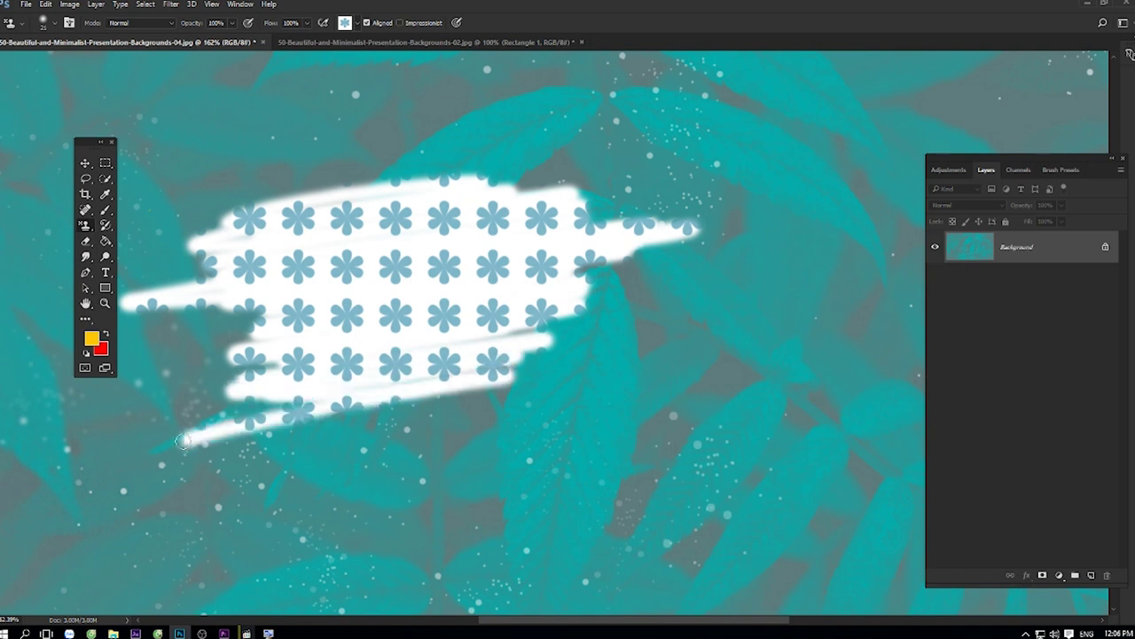